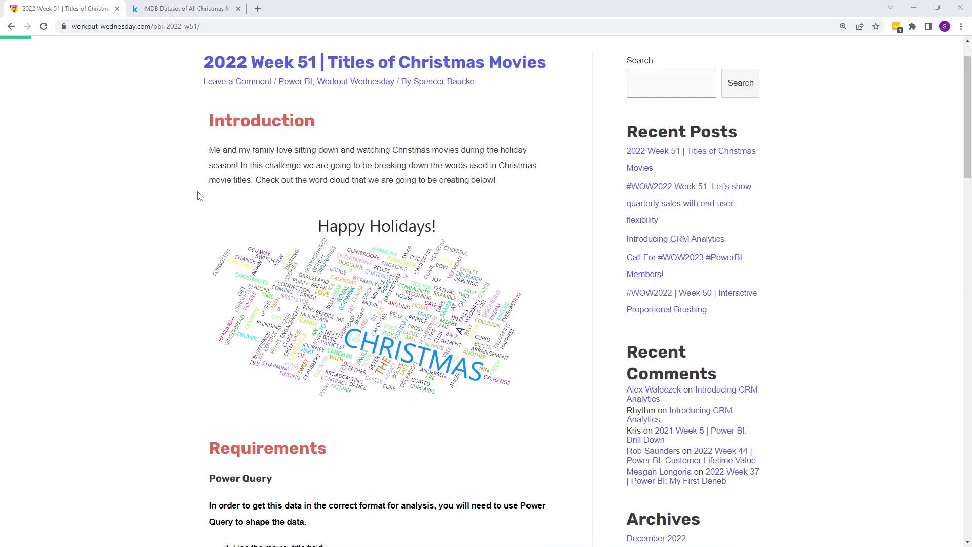
Step: Look over the Week 51 challenge introduction and the Kaggle page of the IMDB Christmas movies dataset
scroll(117, 162, "down", 3)
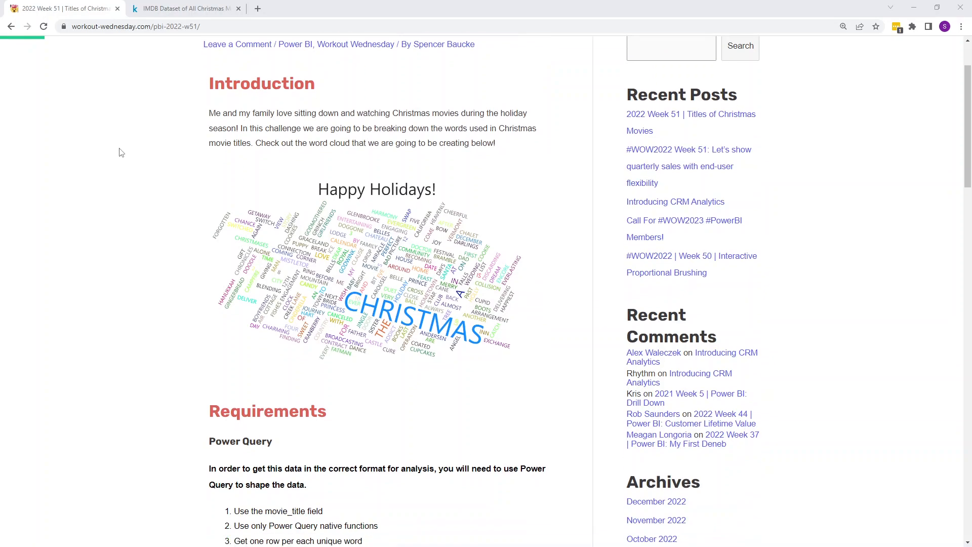
left_click(186, 9)
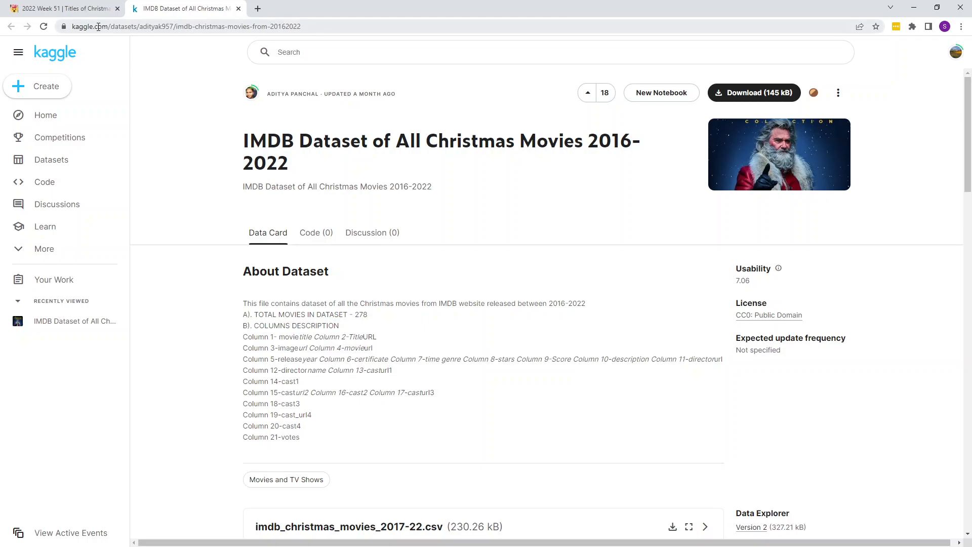
left_click(62, 9)
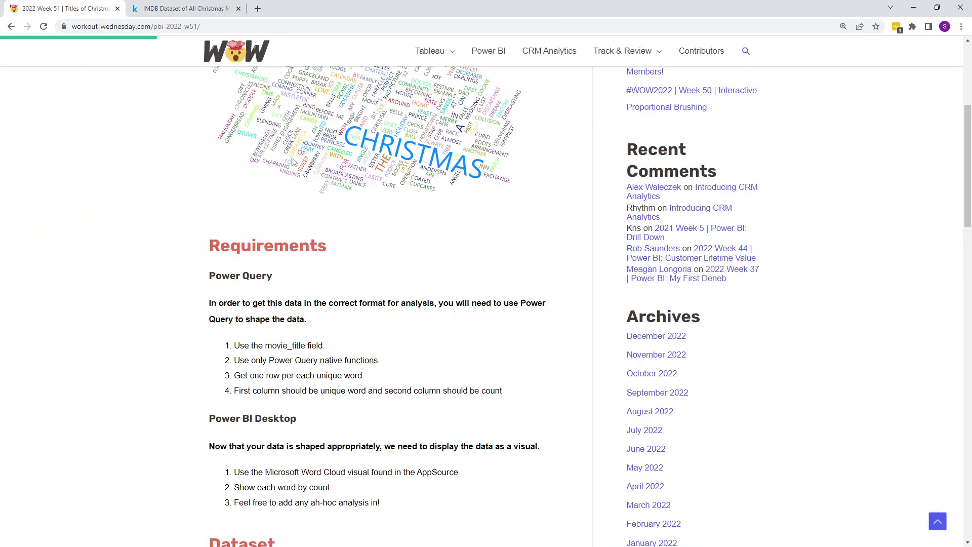
Step: Read the challenge's Power Query and Power BI Desktop requirements and compare them with the sample word cloud
scroll(276, 167, "down", 3)
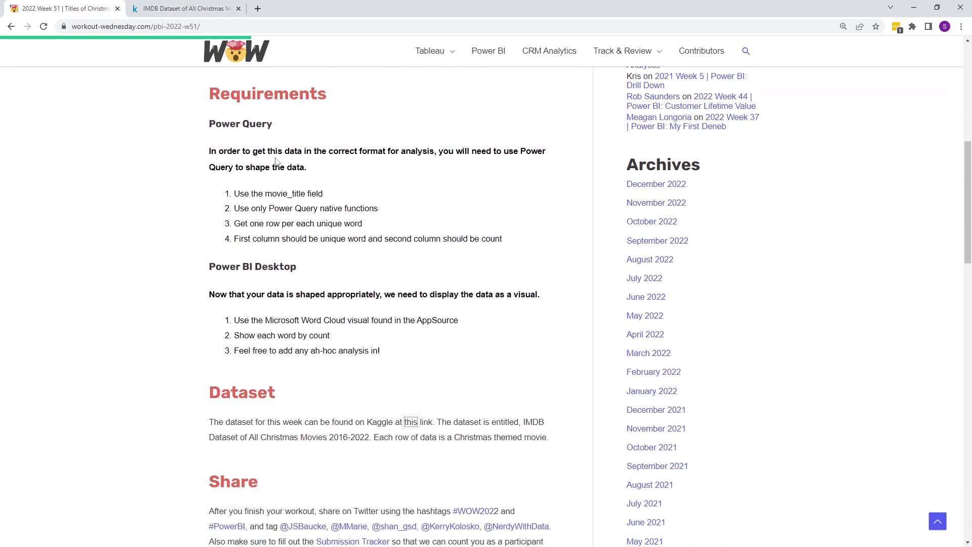
scroll(276, 161, "up", 2)
scroll(286, 162, "up", 3)
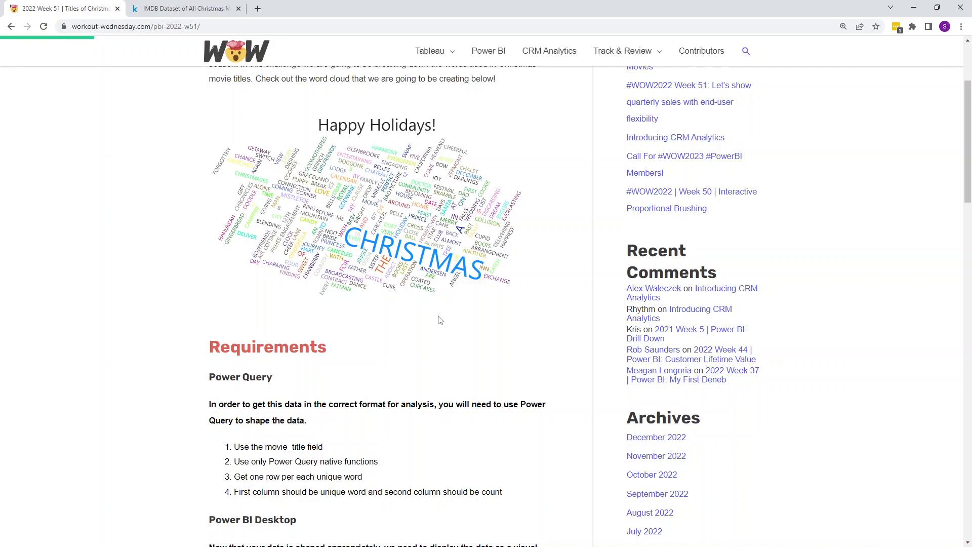
scroll(388, 288, "down", 4)
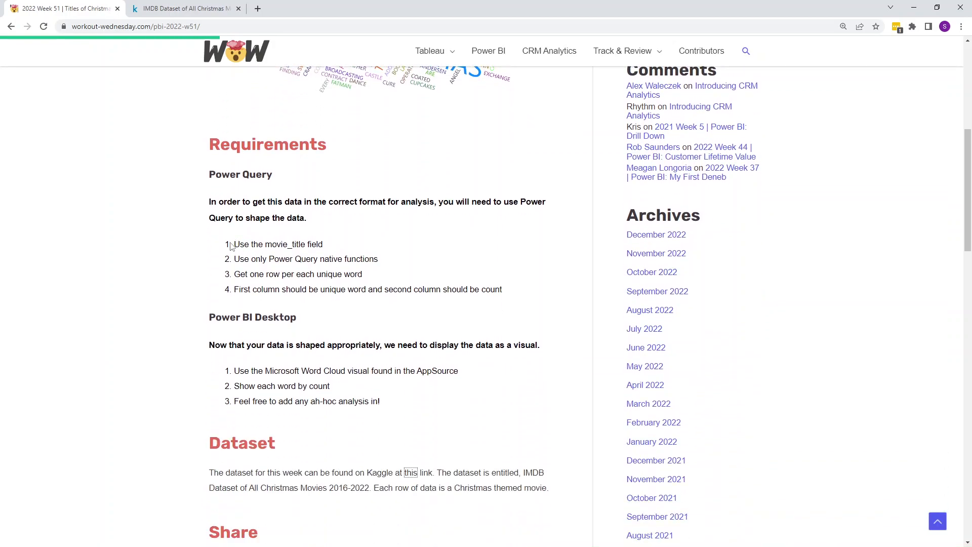
left_click_drag(235, 247, 364, 259)
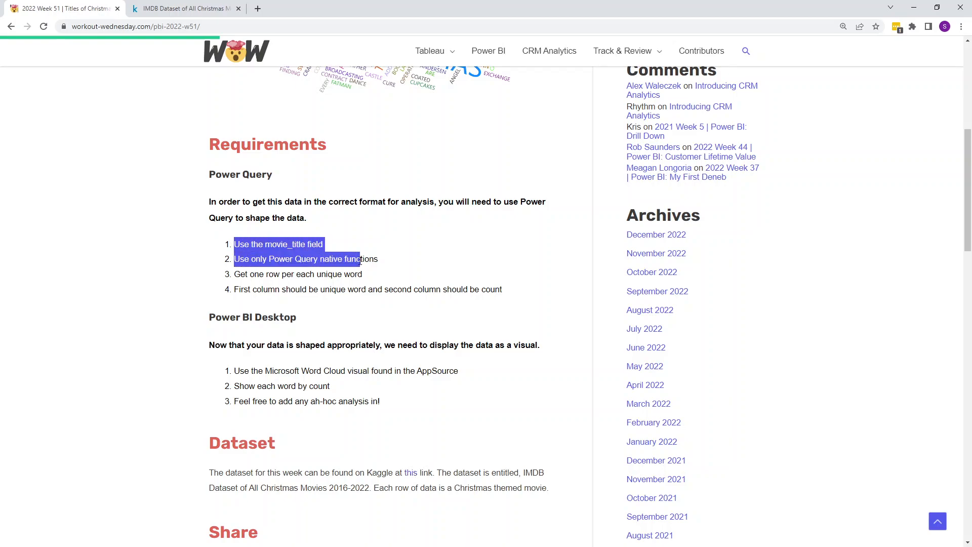
left_click(253, 245)
left_click_drag(232, 247, 327, 247)
left_click(317, 248)
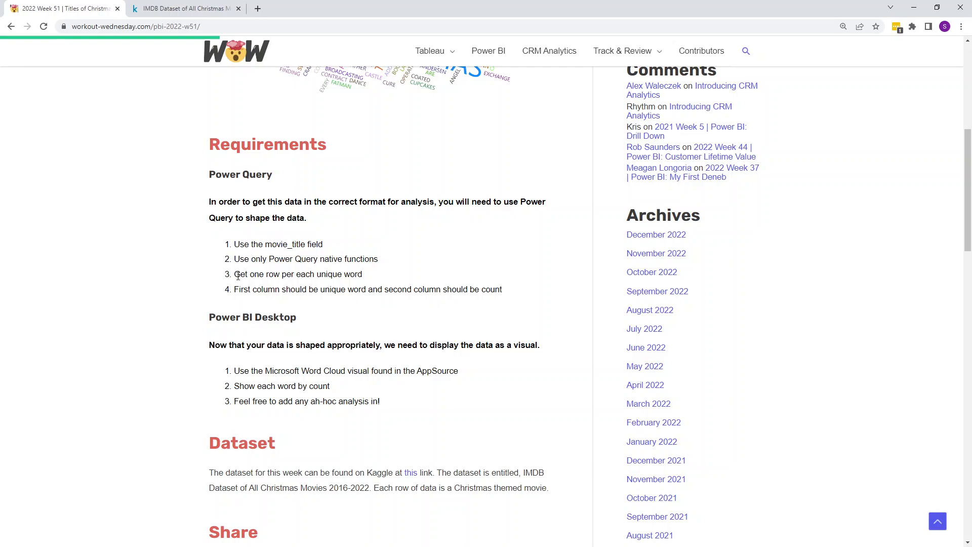
scroll(238, 272, "down", 1)
left_click_drag(234, 242, 530, 245)
left_click(530, 245)
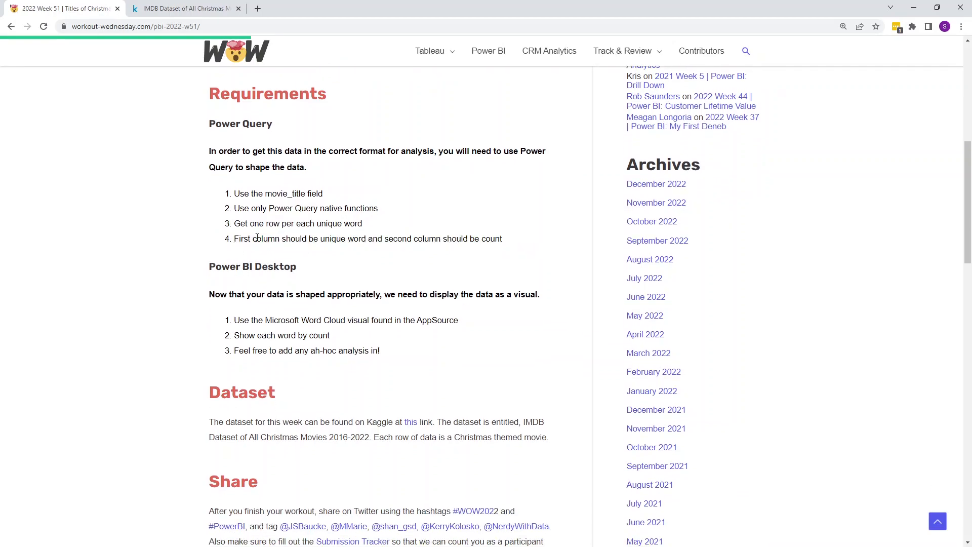
scroll(245, 251, "up", 3)
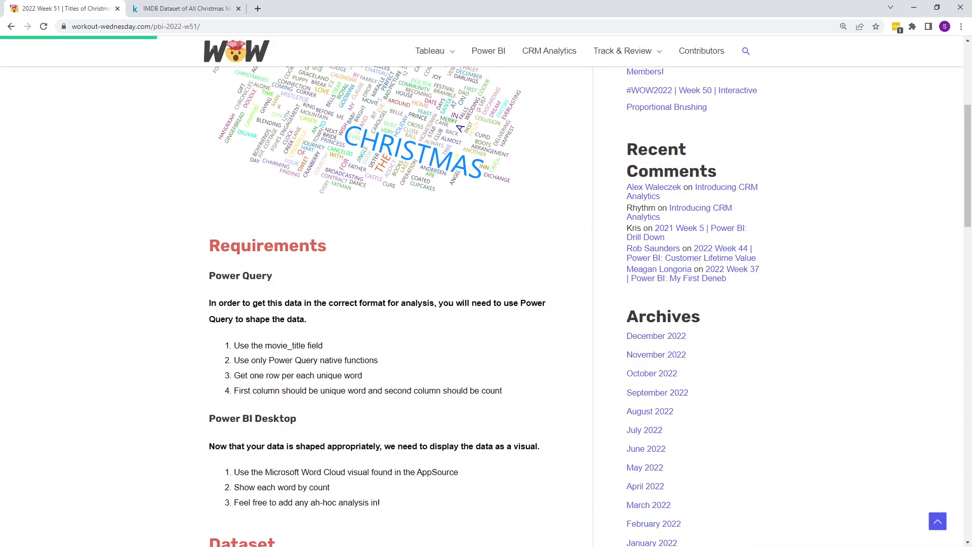
Step: Switch to the WOW2022 W51 Christmas Movies report in Power BI Desktop and open its Power Query Editor
key("alt+Tab")
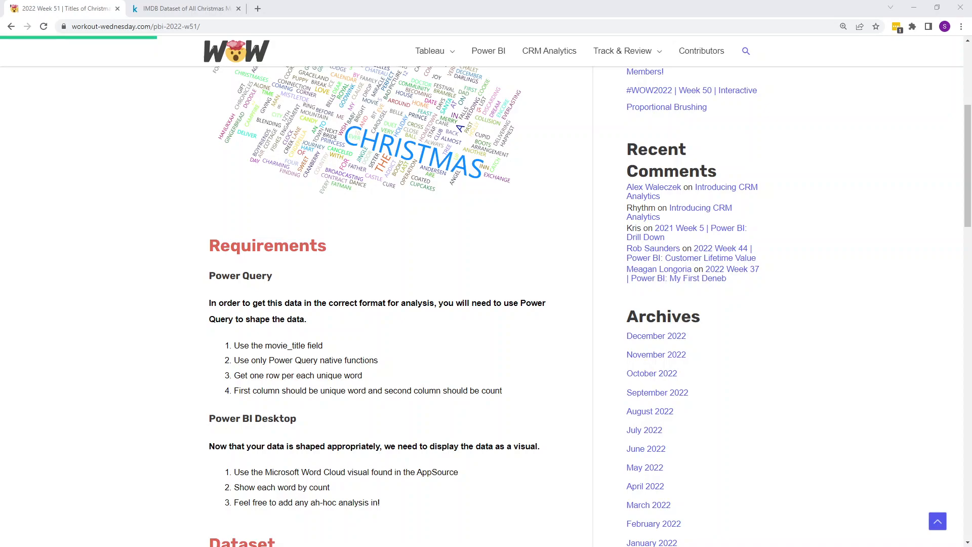
left_click_drag(0, 34, 353, 28)
double_click(353, 28)
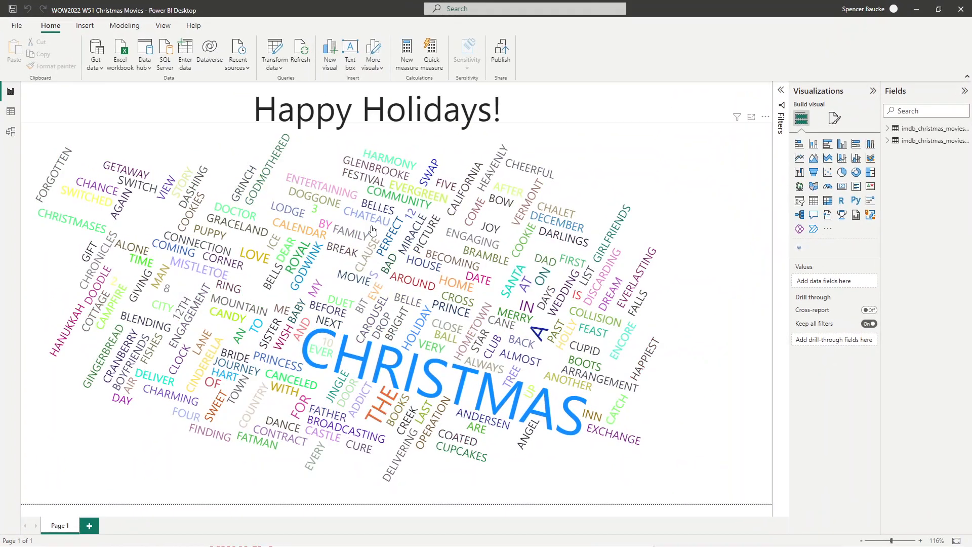
left_click(274, 46)
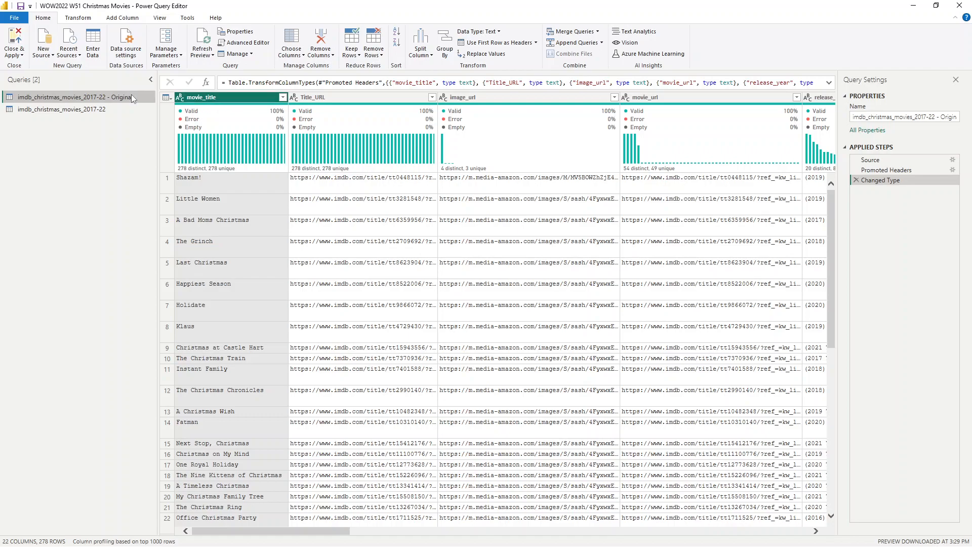
Step: Duplicate the imdb_christmas_movies_2017-22 - Original query and rename the copy as imdb_christmas_movies_2017-22 - Solution
right_click(103, 98)
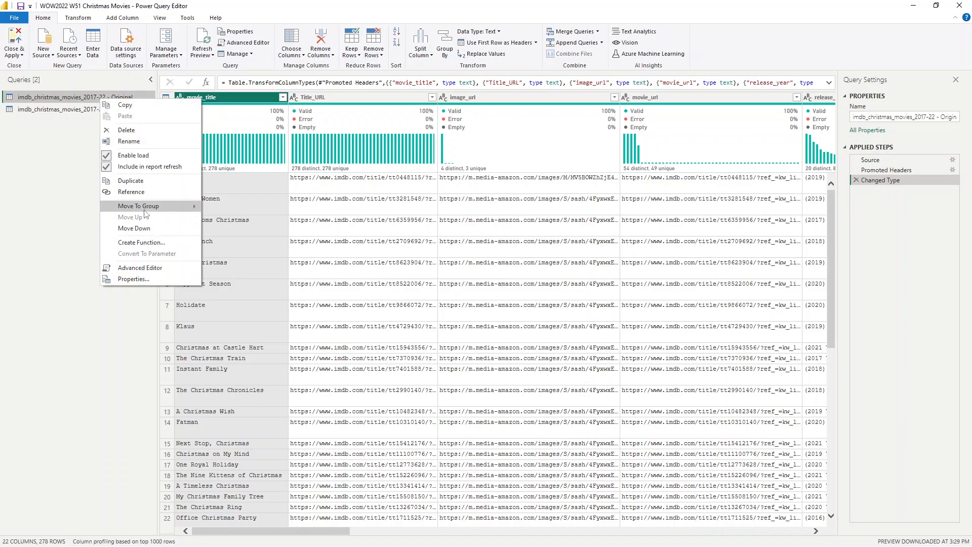
left_click(130, 180)
right_click(124, 122)
left_click(153, 165)
left_click_drag(112, 122, 142, 123)
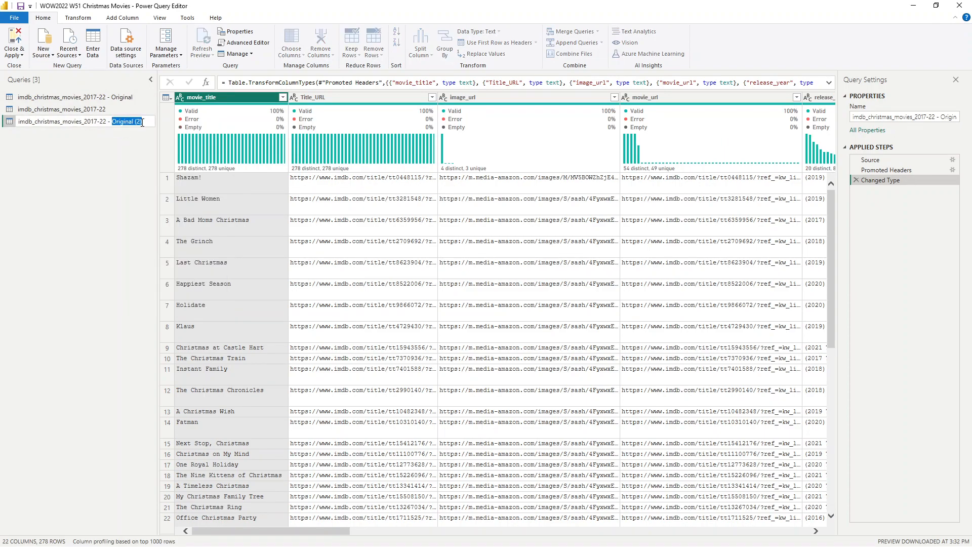
type("Solution")
key("Return")
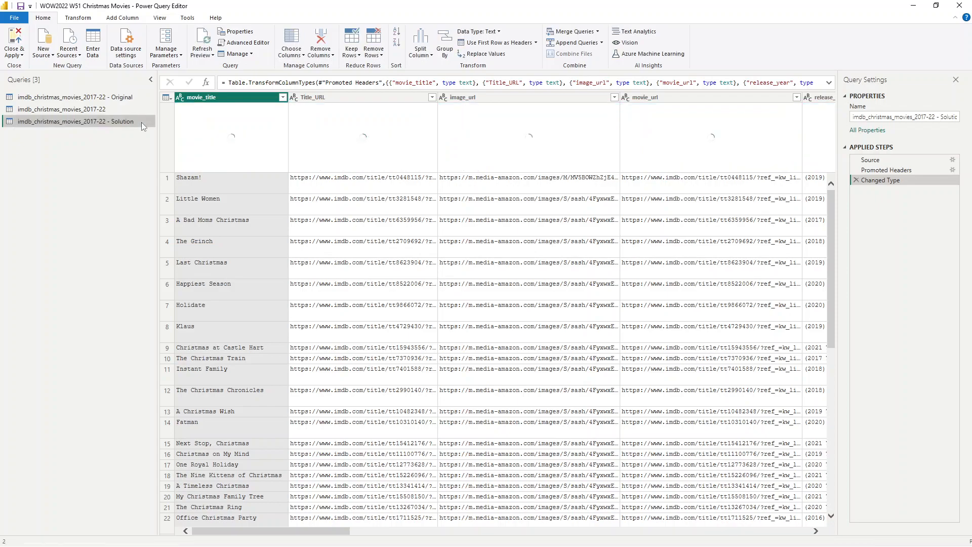
Step: Remove every column except movie_title from the Solution query and look through the remaining titles
right_click(234, 102)
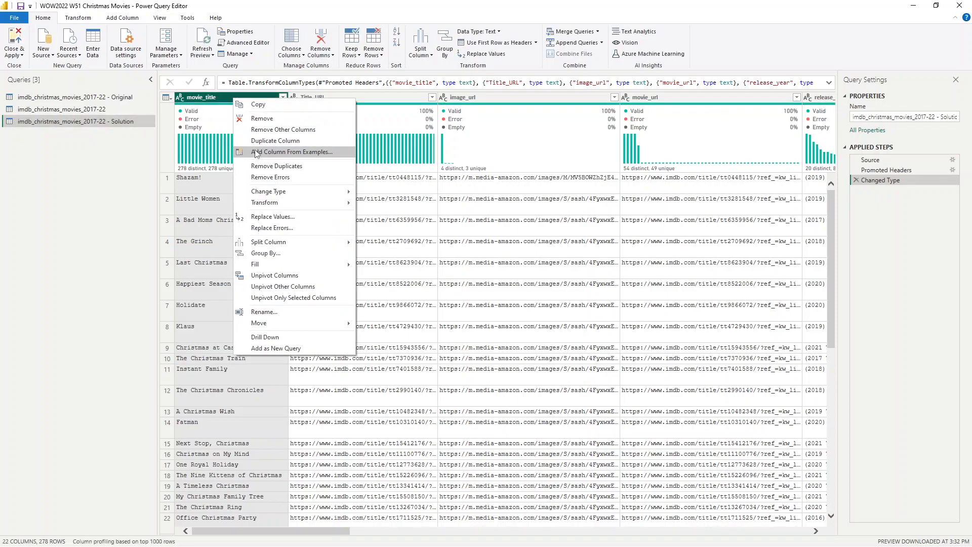
left_click(290, 130)
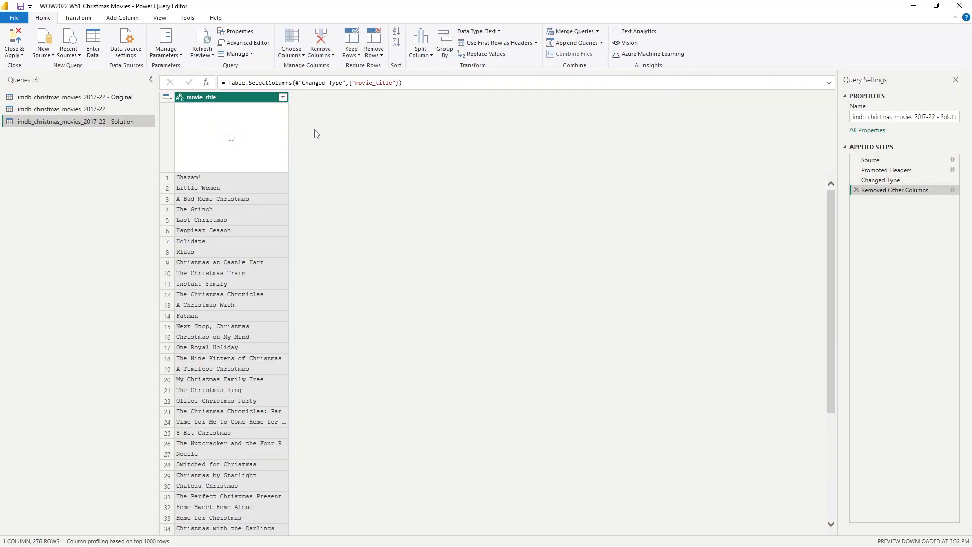
scroll(279, 199, "down", 20)
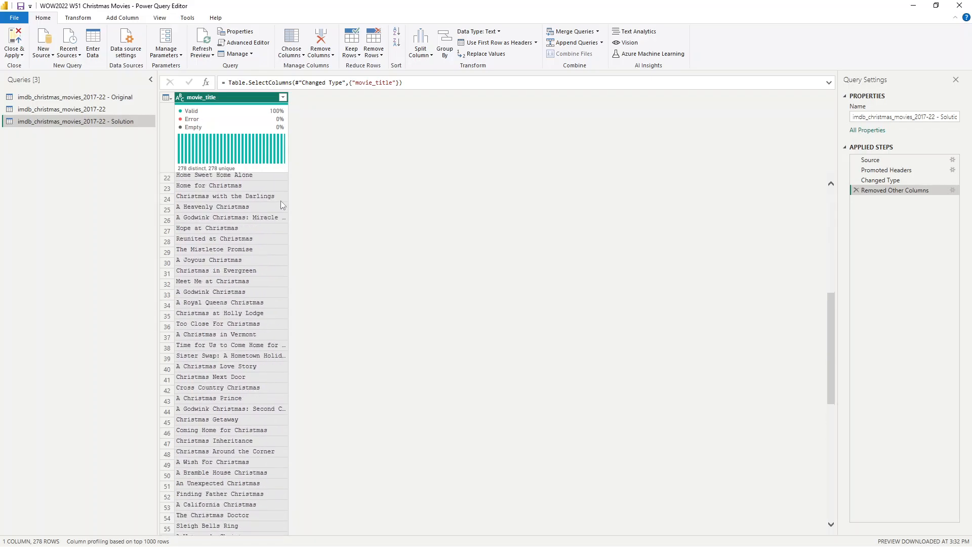
scroll(281, 238, "up", 20)
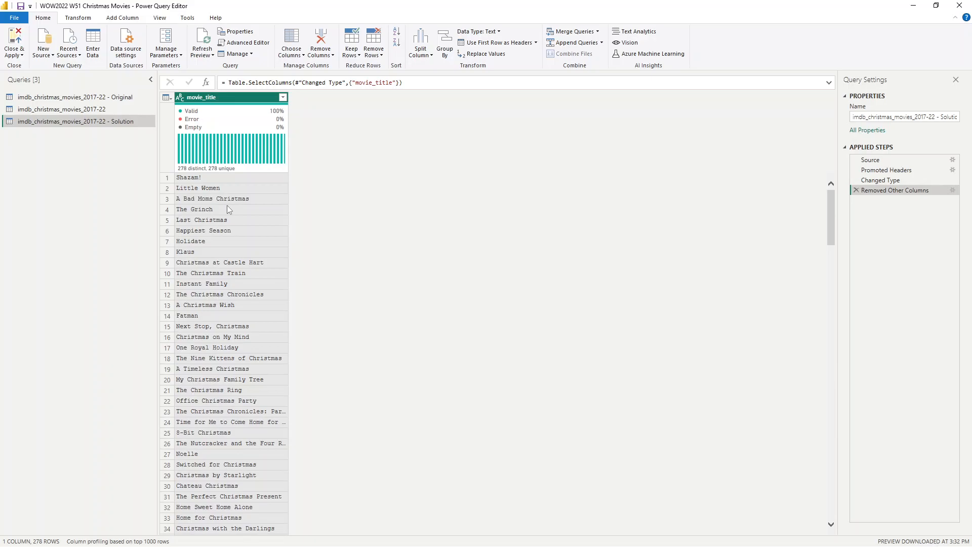
Step: Split the movie_title column by the Space delimiter at each occurrence of the delimiter
right_click(226, 100)
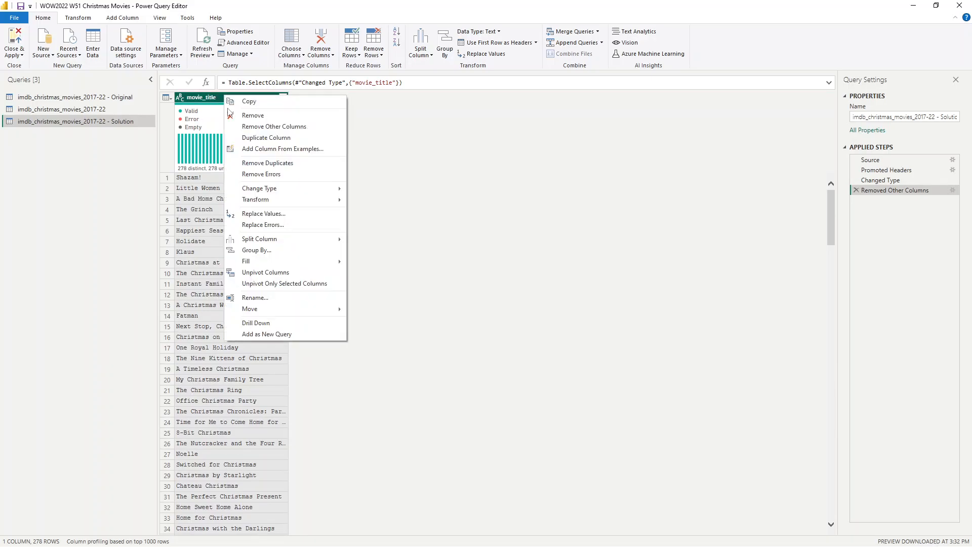
mouse_move(271, 240)
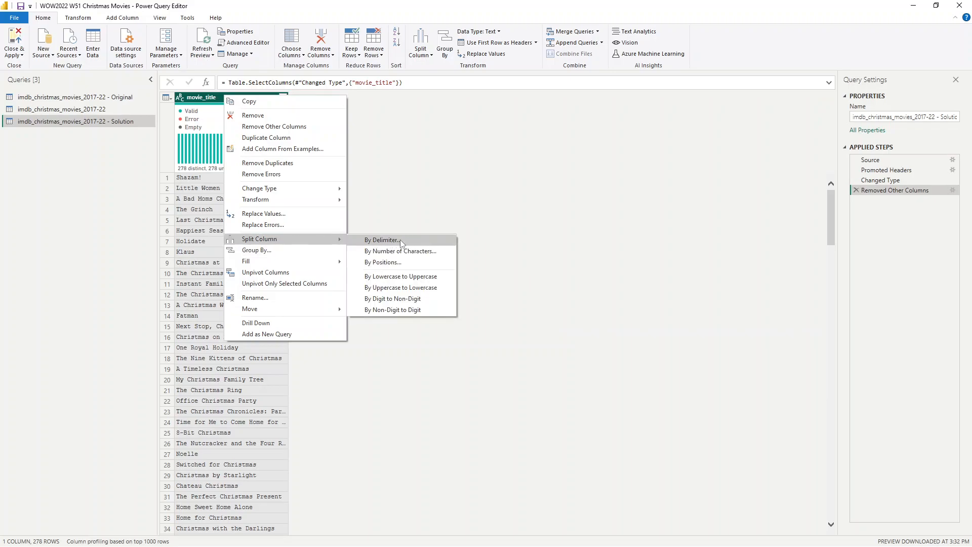
left_click(79, 19)
left_click(79, 19)
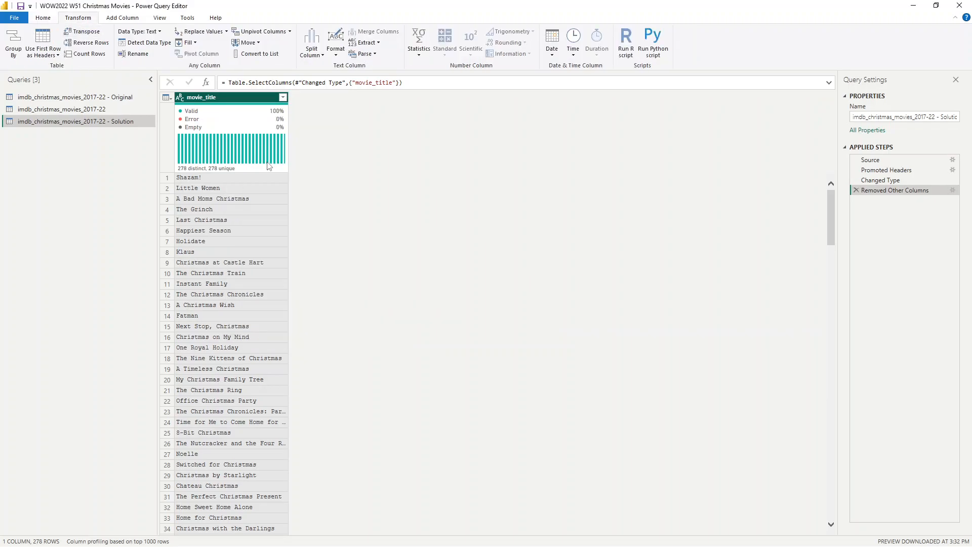
left_click(314, 55)
left_click(327, 66)
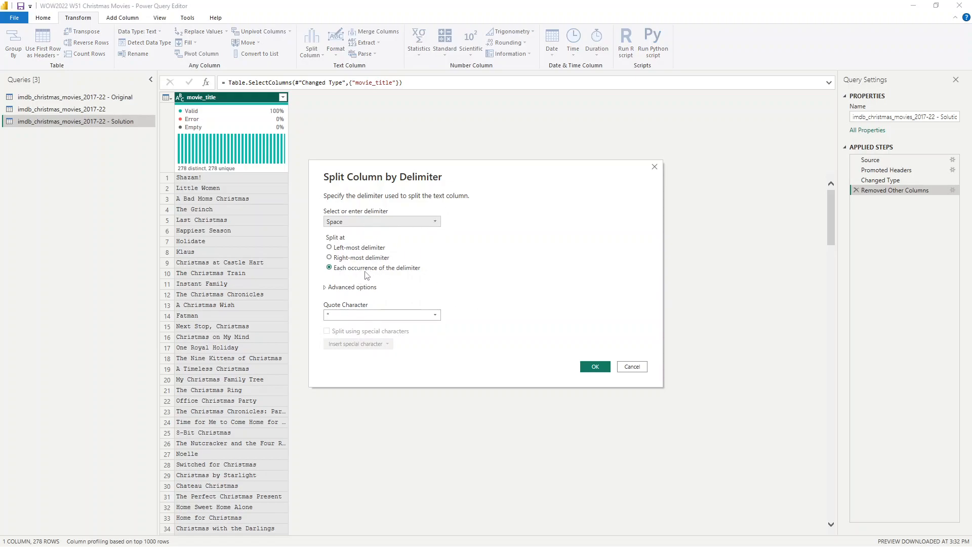
left_click(595, 366)
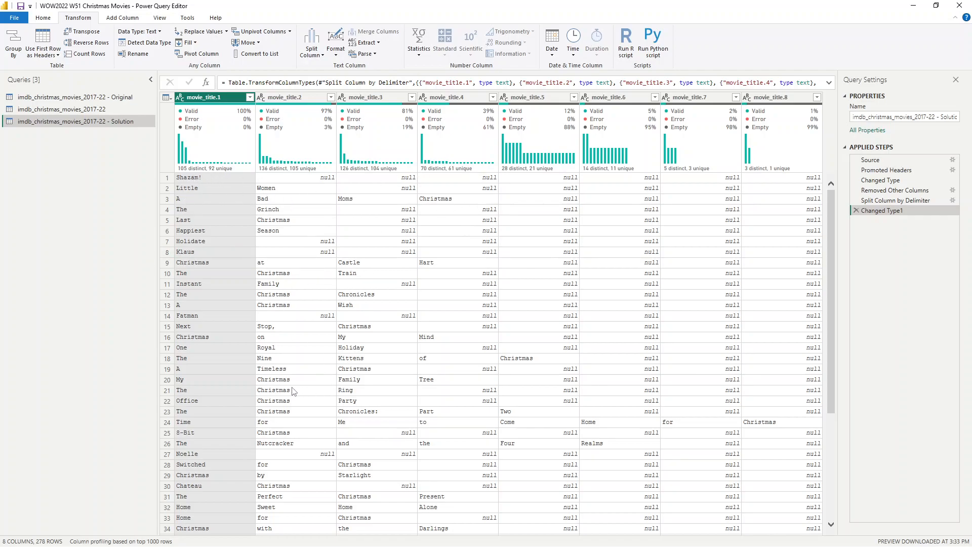
Step: Unpivot all the split columns, movie_title.1 through movie_title.8, and look through the resulting rows
left_click(749, 284)
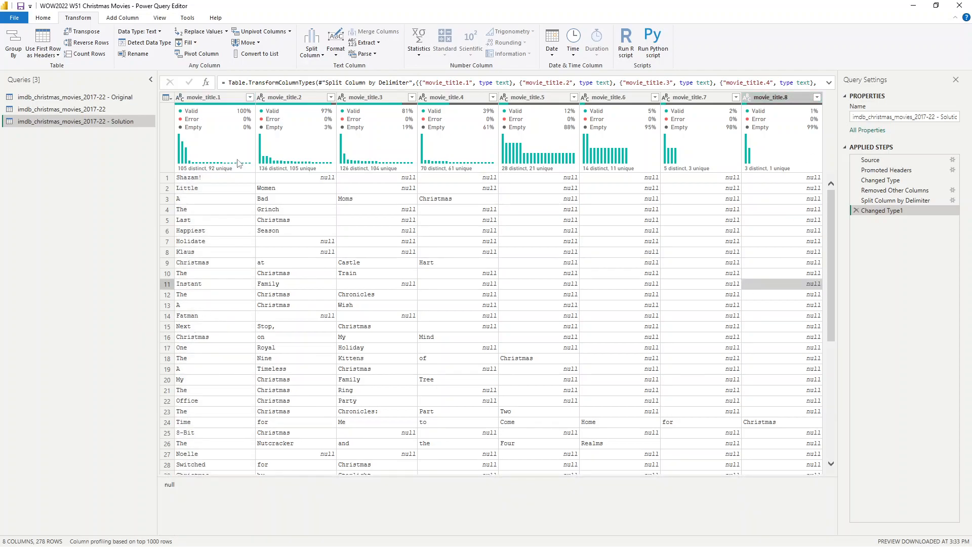
left_click(303, 303)
left_click(774, 423)
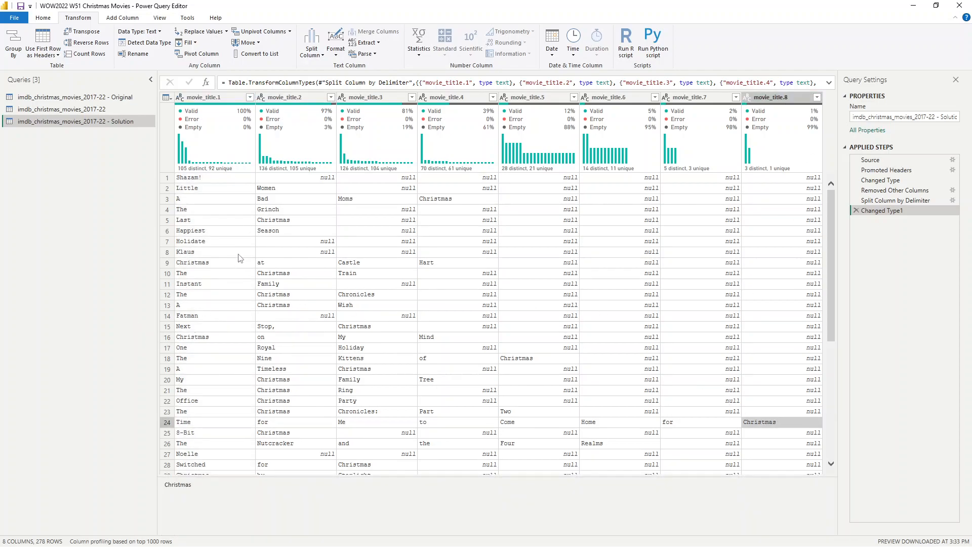
left_click(222, 97)
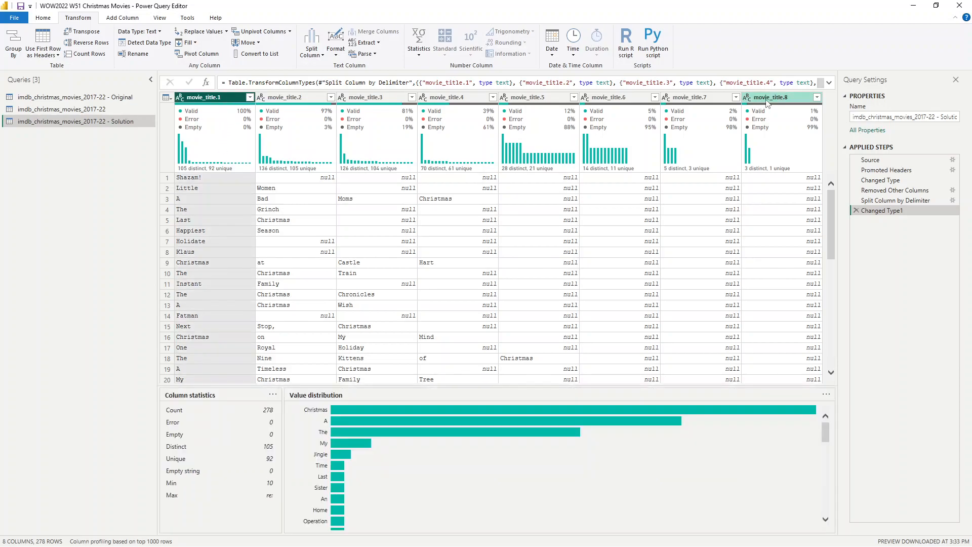
left_click(767, 101, "shift")
right_click(767, 102)
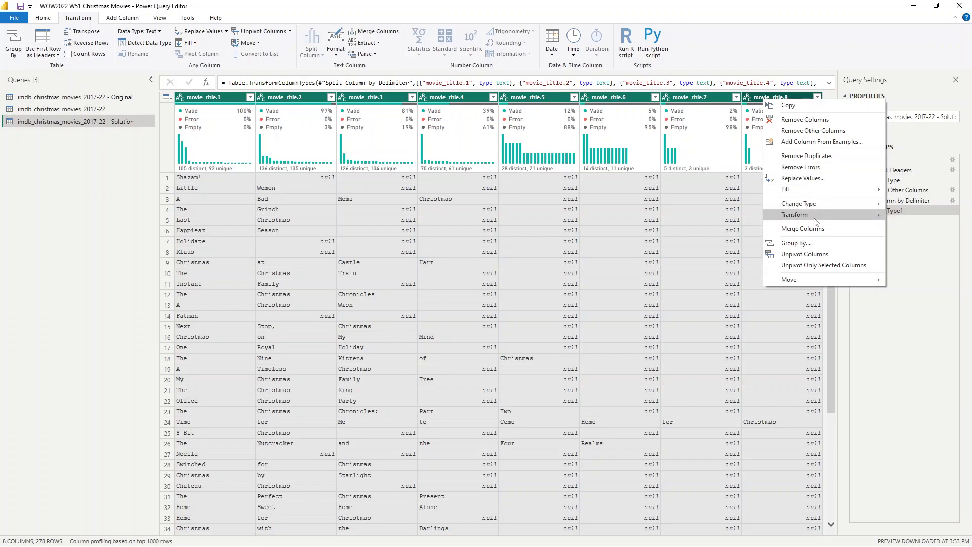
left_click(815, 258)
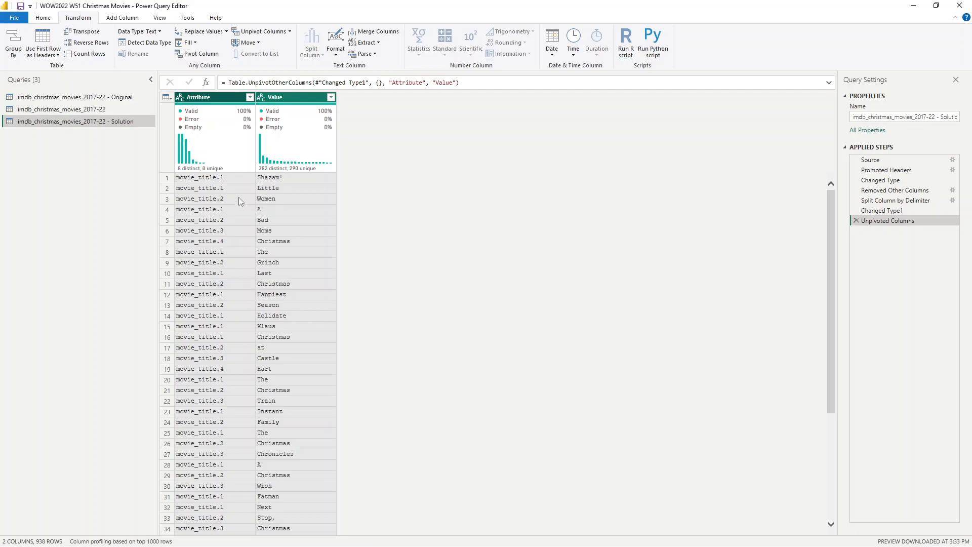
scroll(239, 193, "down", 20)
scroll(241, 190, "down", 20)
scroll(241, 258, "up", 20)
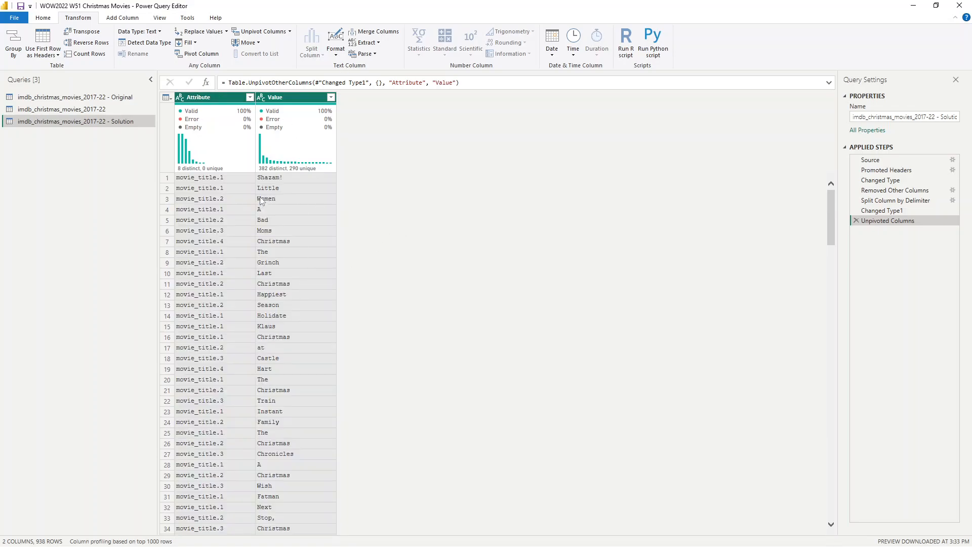
Step: Remove the Attribute column from the unpivoted table, keeping only the Value column
left_click(226, 105)
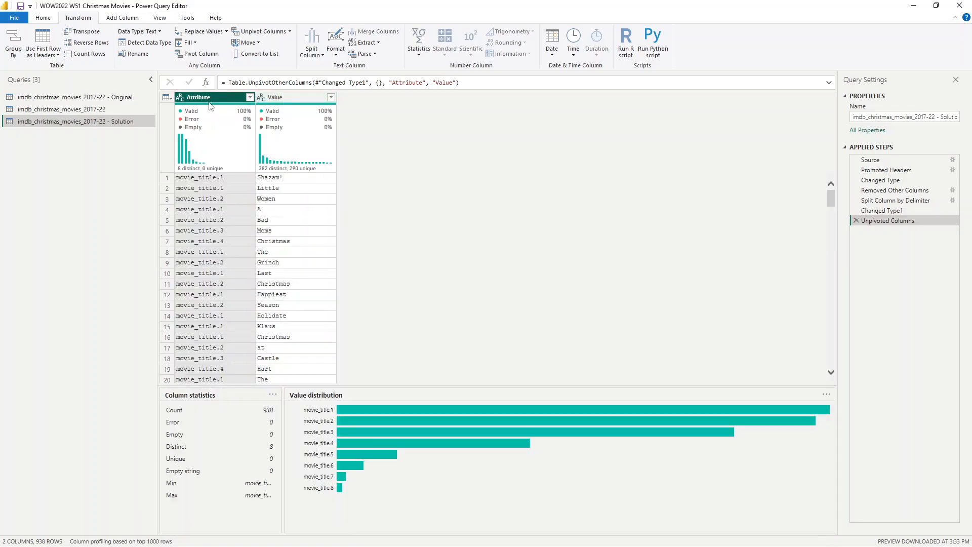
right_click(206, 100)
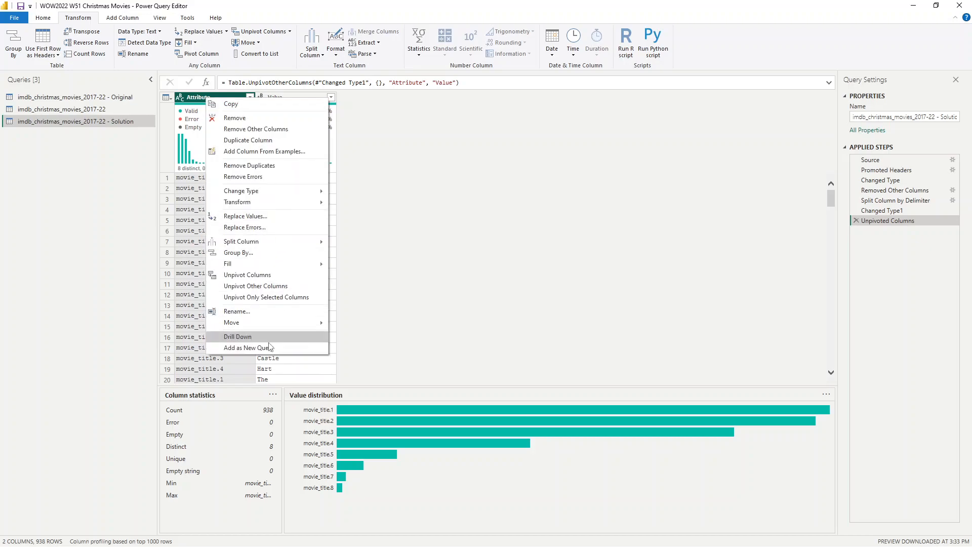
left_click(268, 123)
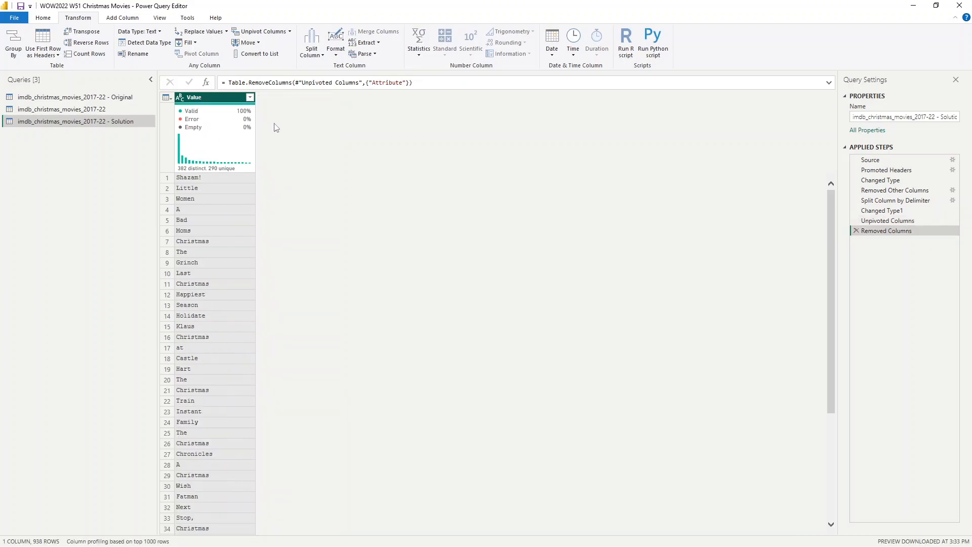
Step: Try converting the Value column to uppercase and delete the resulting applied step
right_click(225, 103)
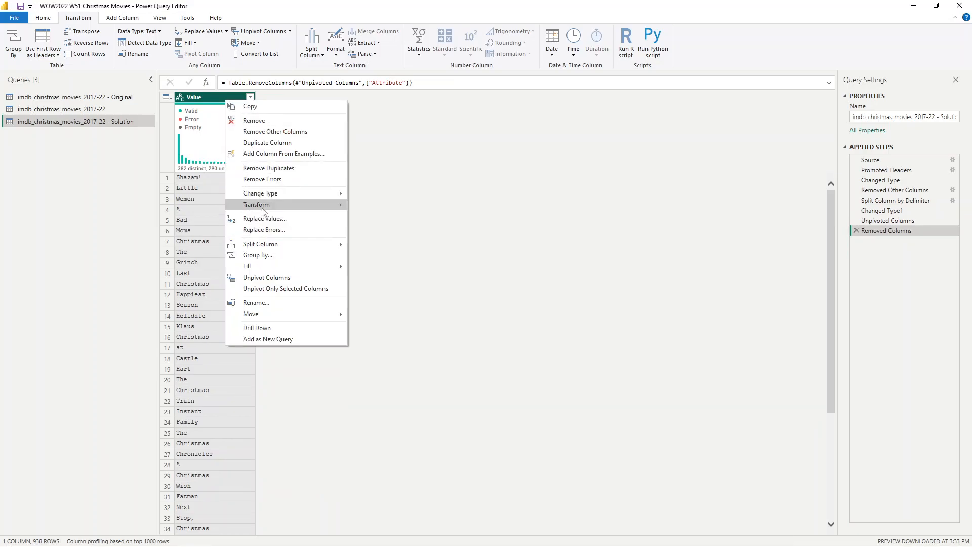
mouse_move(264, 205)
left_click(399, 217)
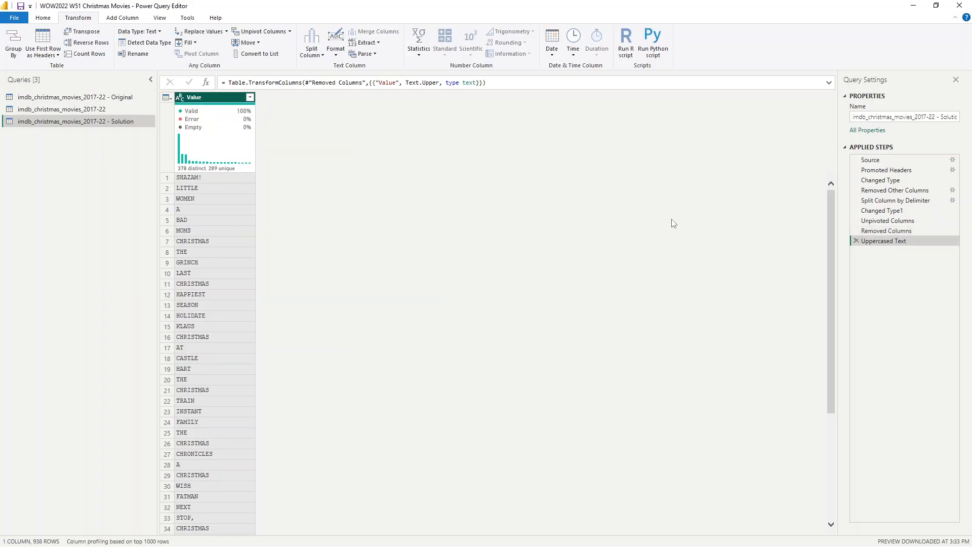
left_click(856, 241)
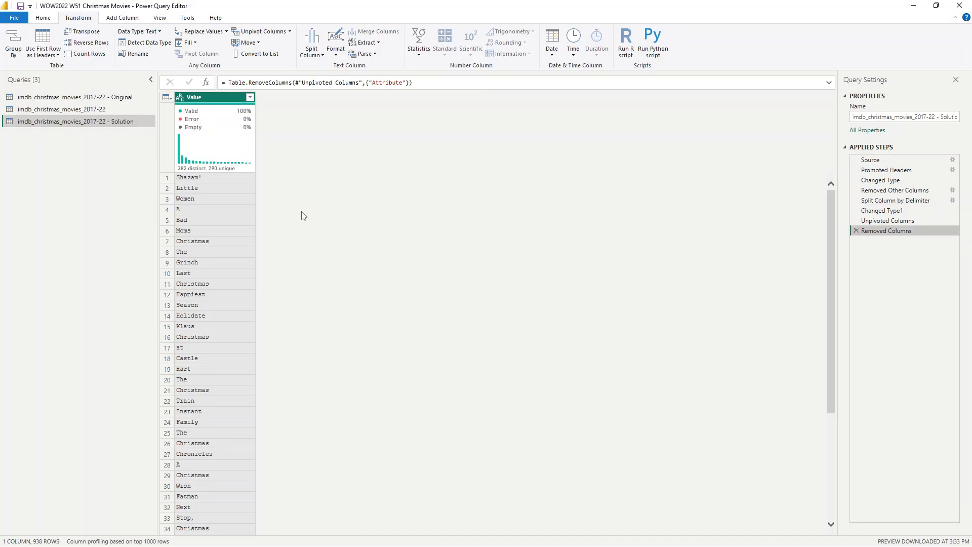
Step: Look through the mixed-case words and convert all text in the Value column to uppercase
scroll(189, 390, "down", 5)
scroll(189, 390, "down", 12)
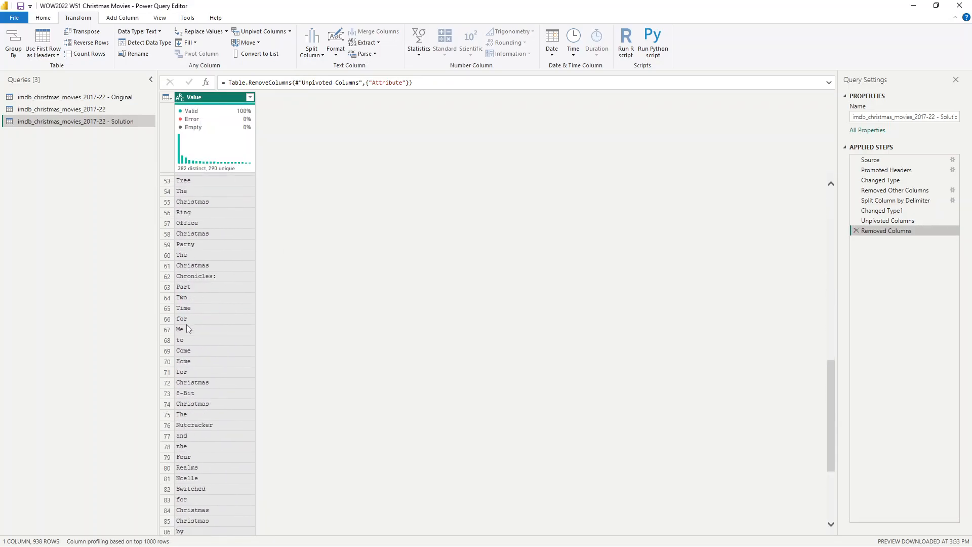
scroll(190, 335, "down", 11)
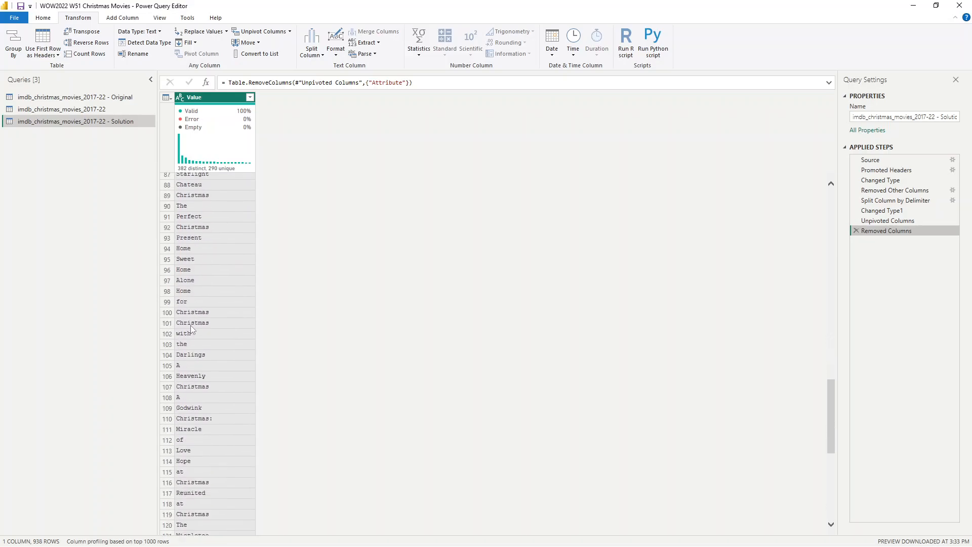
left_click(197, 363)
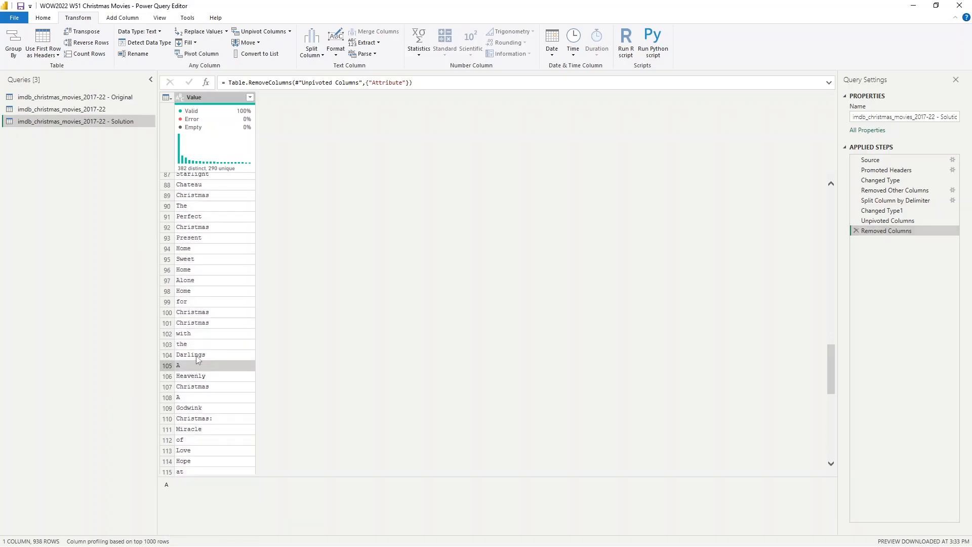
scroll(197, 353, "up", 20)
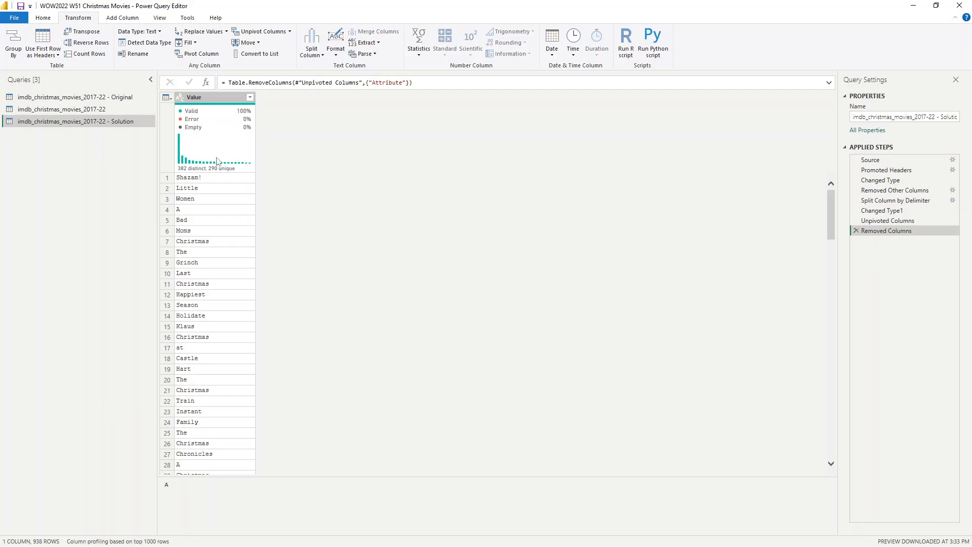
right_click(217, 104)
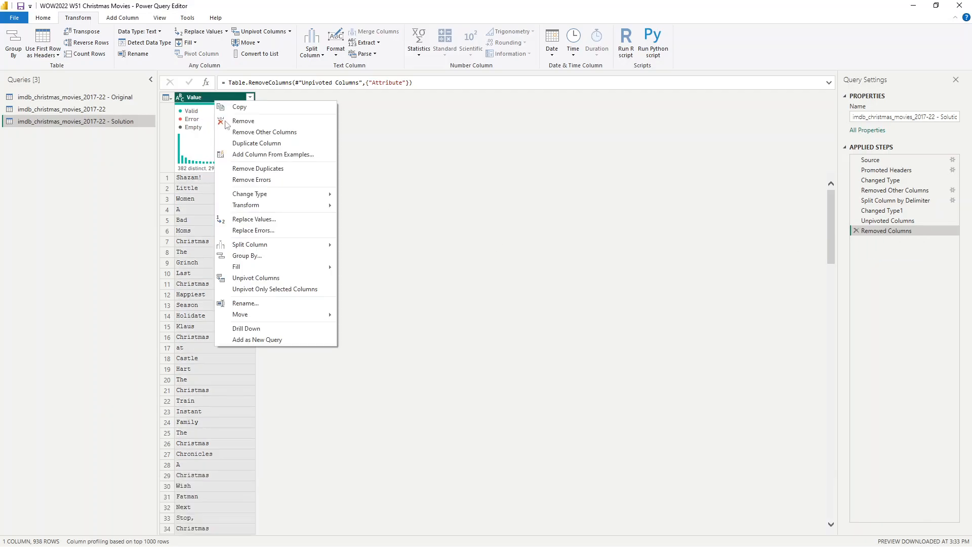
mouse_move(264, 205)
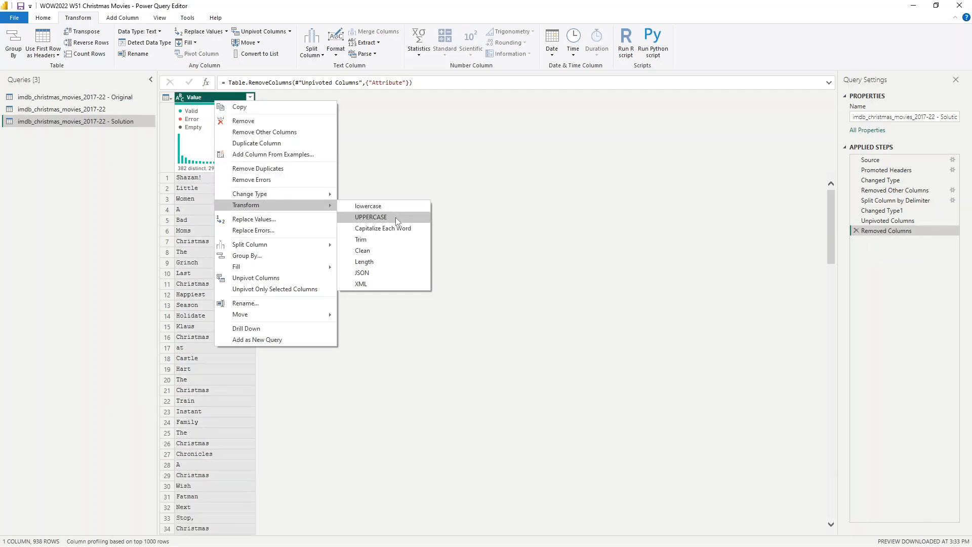
left_click(378, 218)
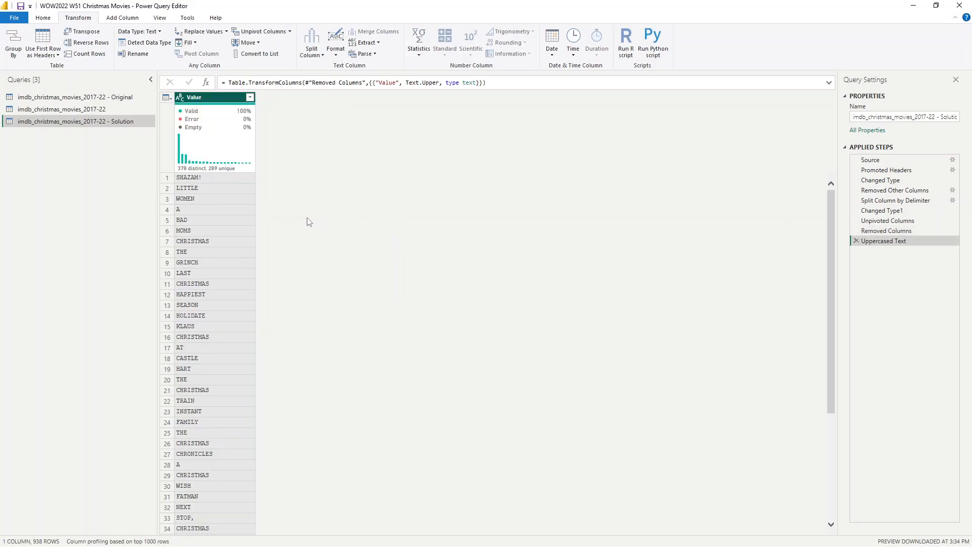
Step: Group the rows by Value, counting rows into a new column named Word Count
right_click(227, 103)
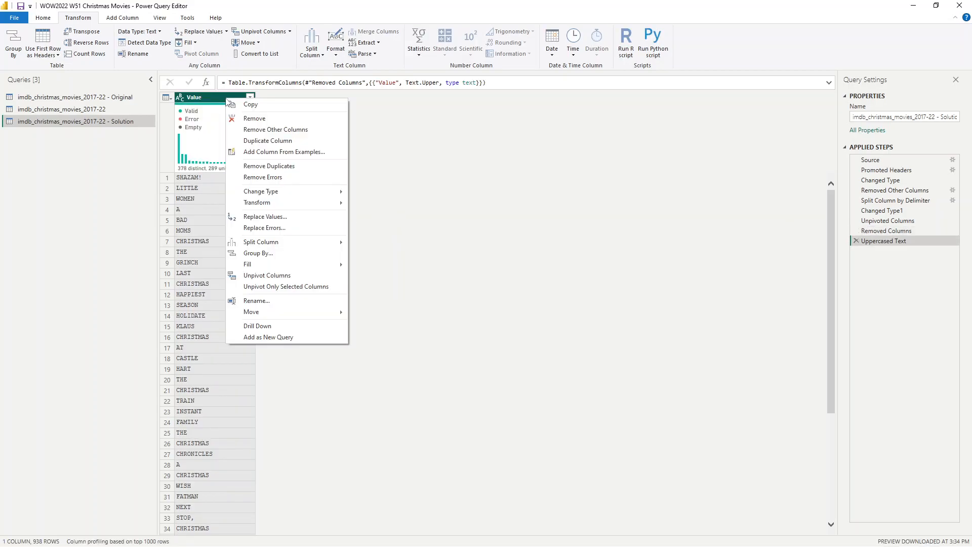
left_click(18, 46)
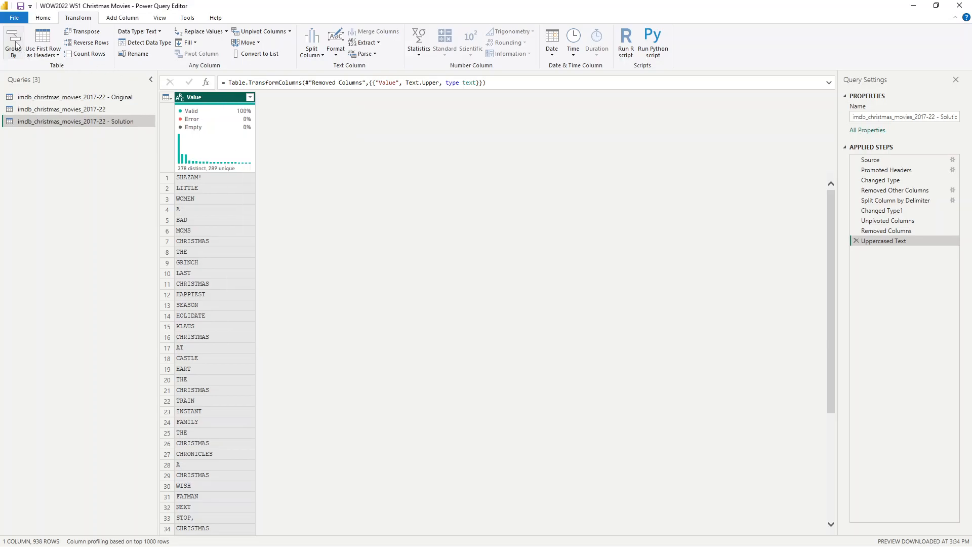
left_click(325, 304)
type("Word Count")
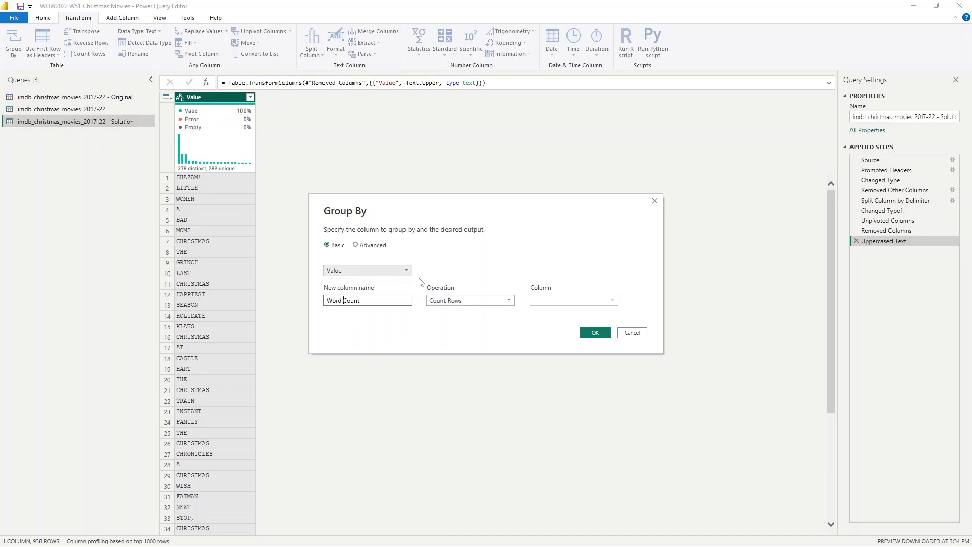
left_click(593, 333)
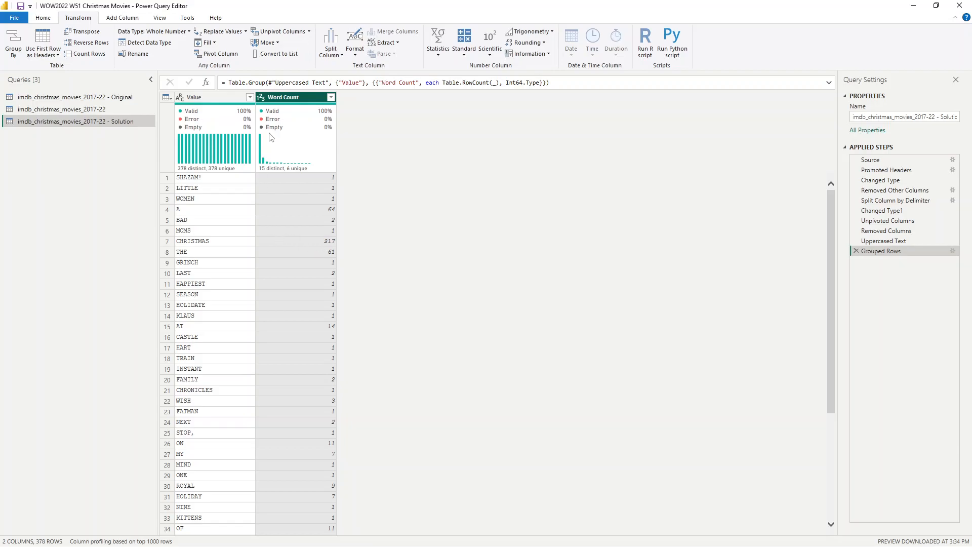
Step: Sort the grouped table by Word Count in descending order
right_click(298, 97)
left_click(333, 97)
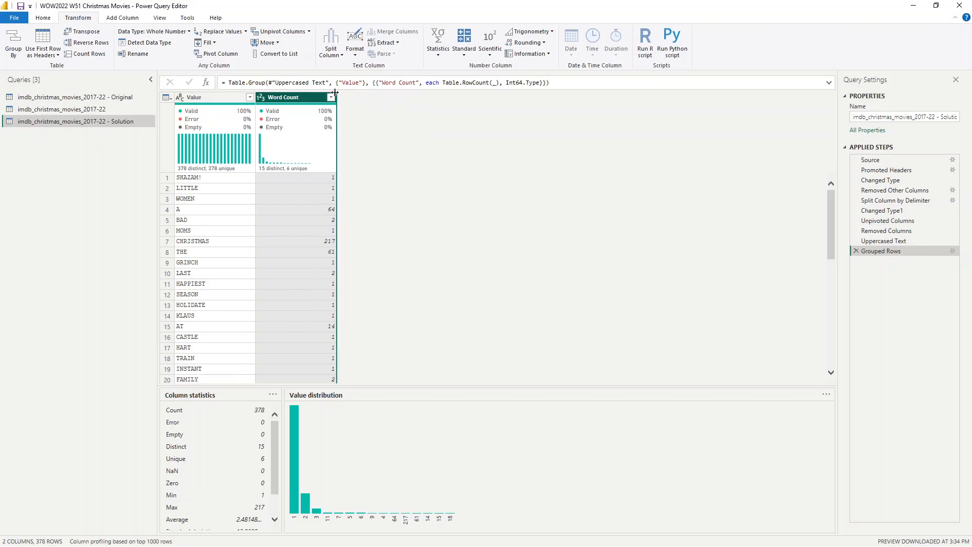
left_click(331, 97)
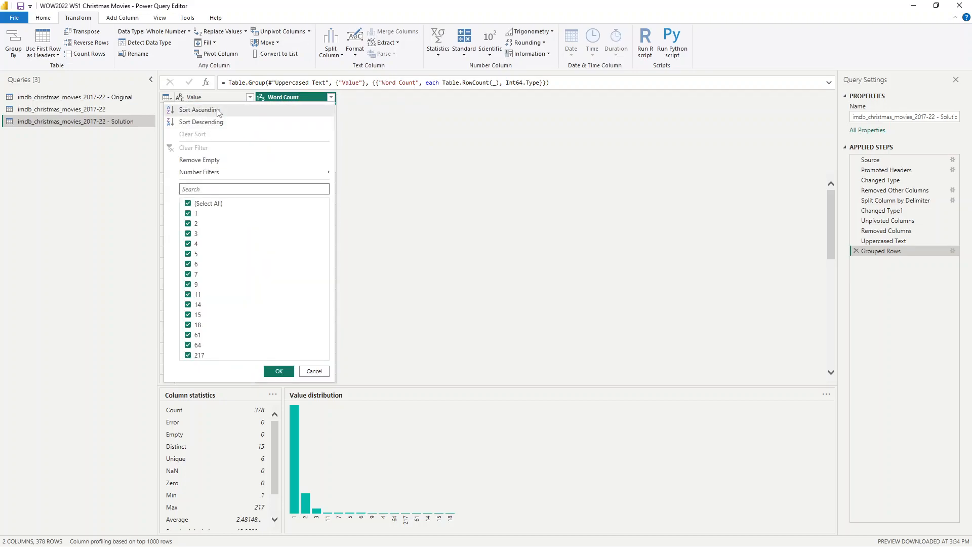
left_click(200, 109)
left_click(331, 97)
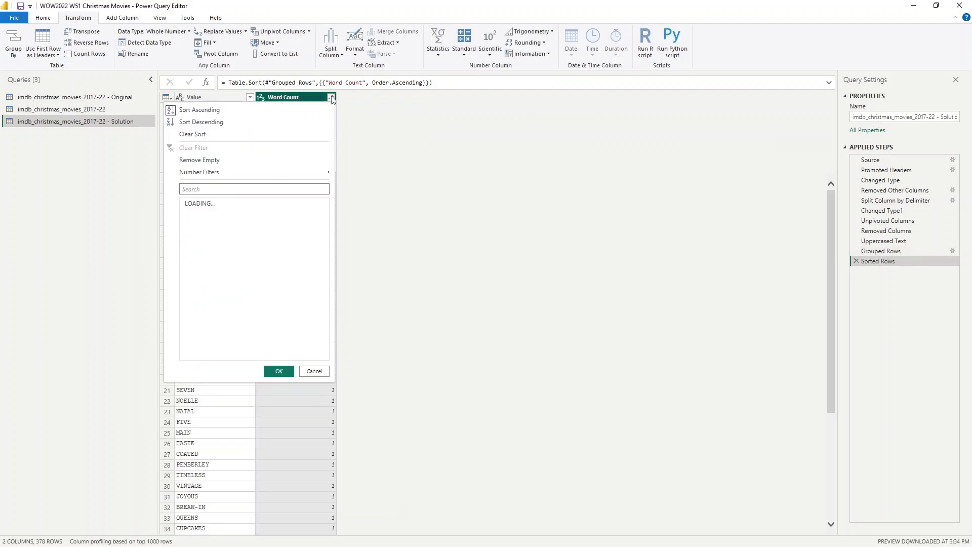
left_click(210, 122)
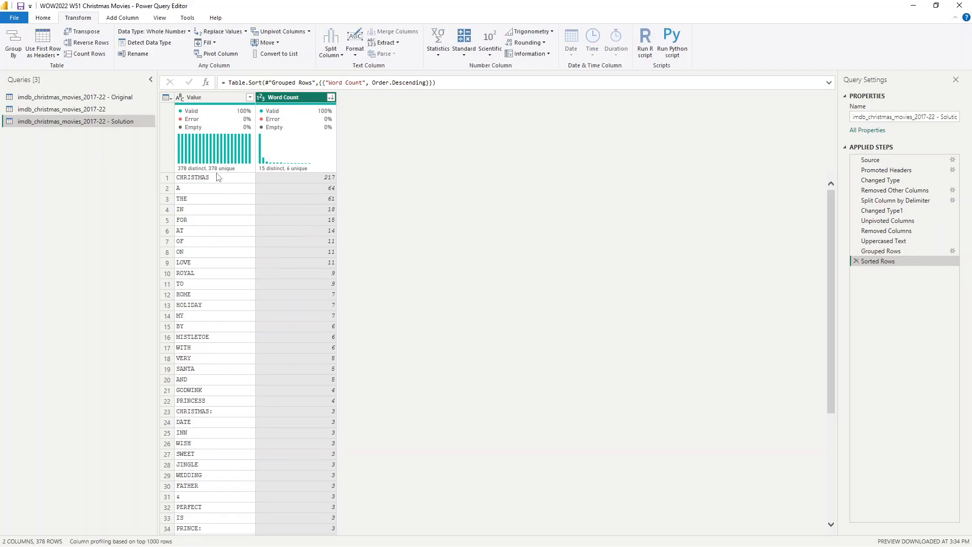
Step: Examine the most frequent words in the Value column alongside their Word Count figures
left_click(307, 306)
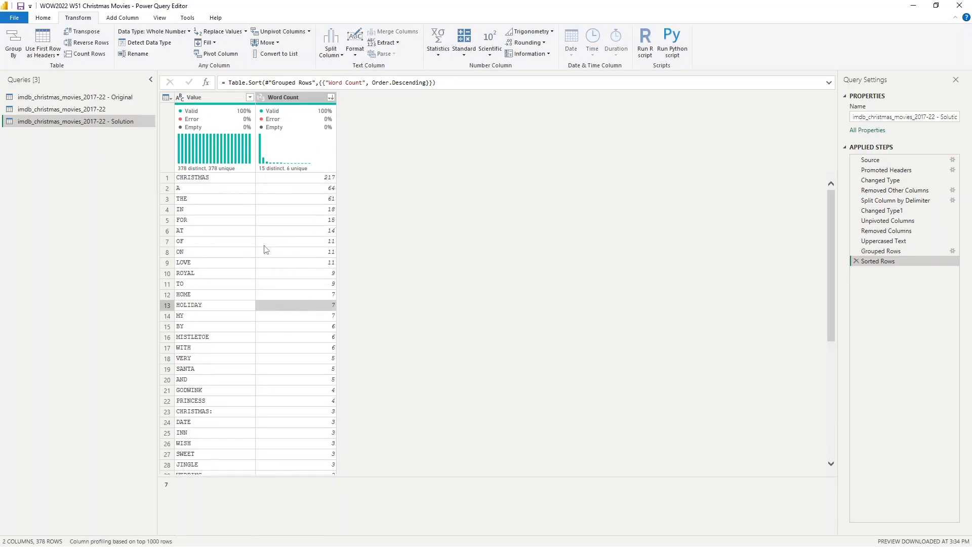
left_click(203, 183)
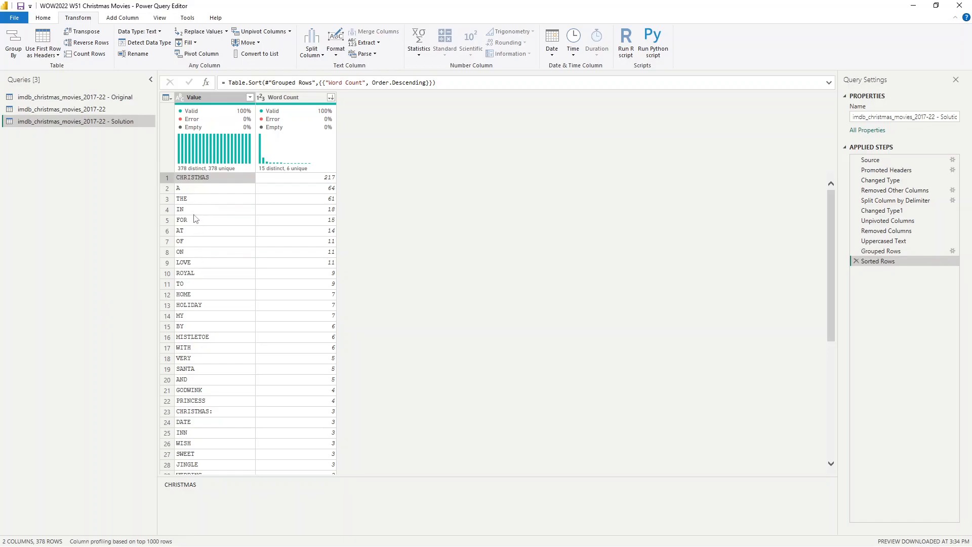
left_click(189, 264)
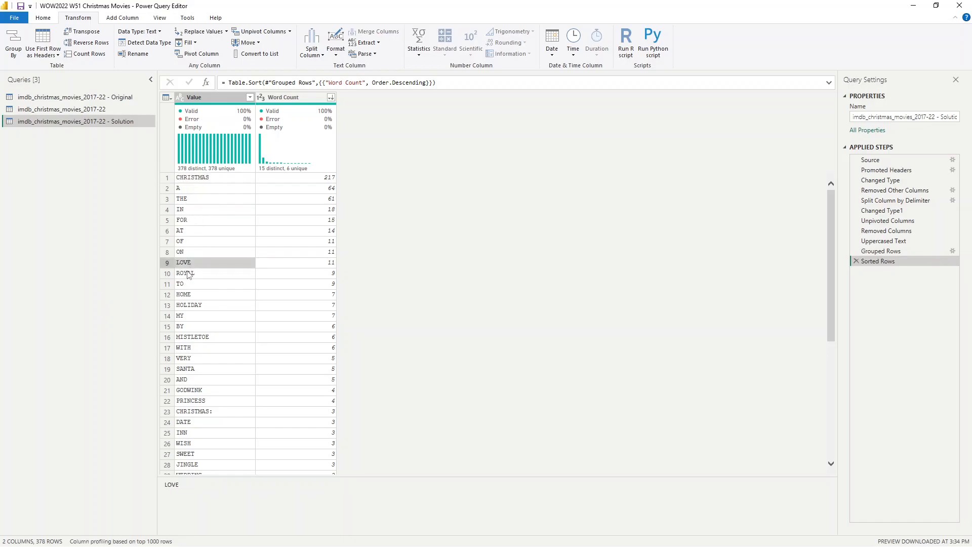
left_click(188, 275)
key("ctrl+Home")
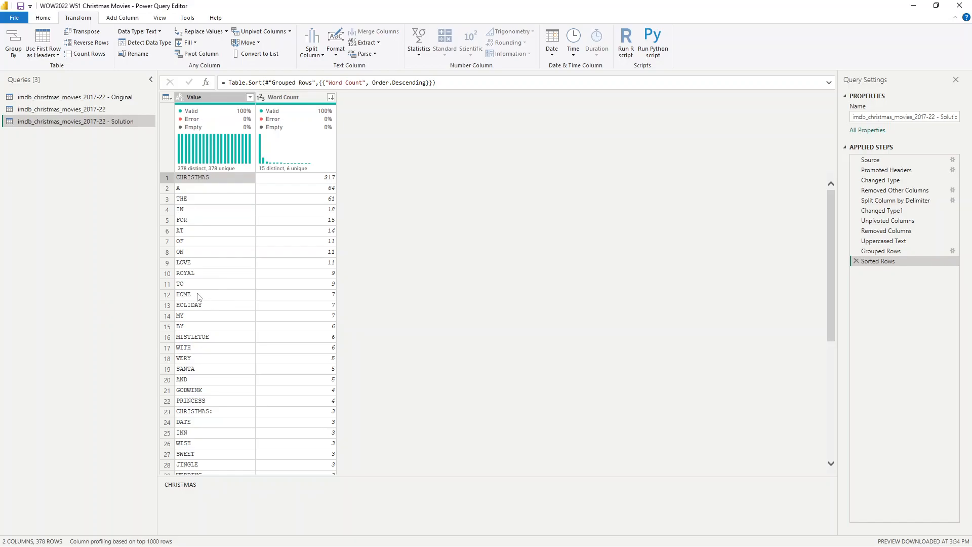
left_click(198, 296)
key("Down")
left_click(210, 341)
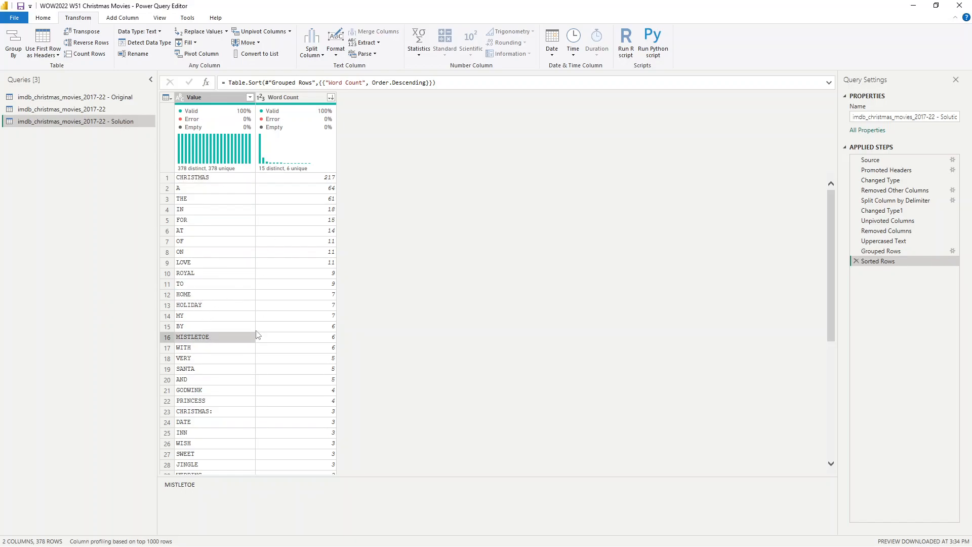
left_click(210, 99)
left_click(210, 178)
left_click(214, 104)
Step: Close the query editor, apply the query changes to the report, and add a new report page
left_click(43, 18)
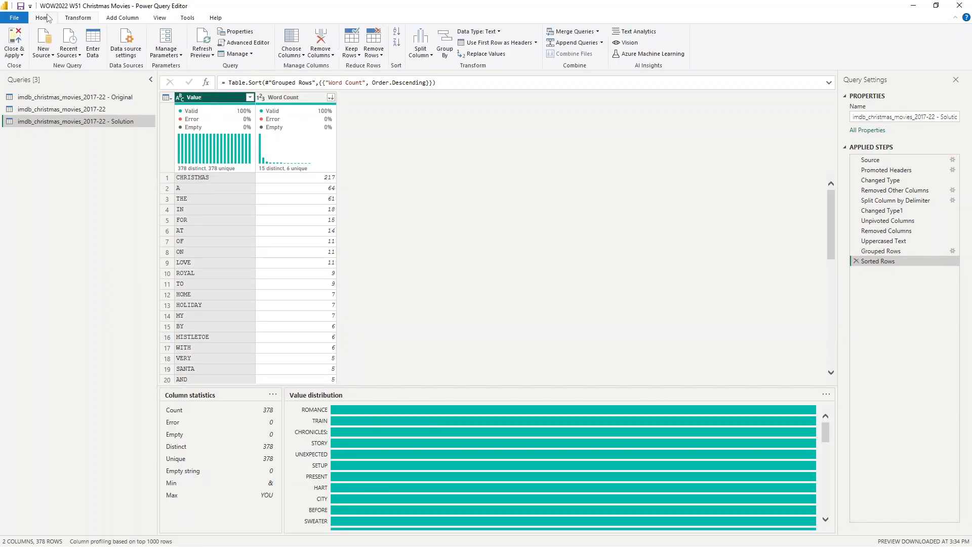
left_click(12, 41)
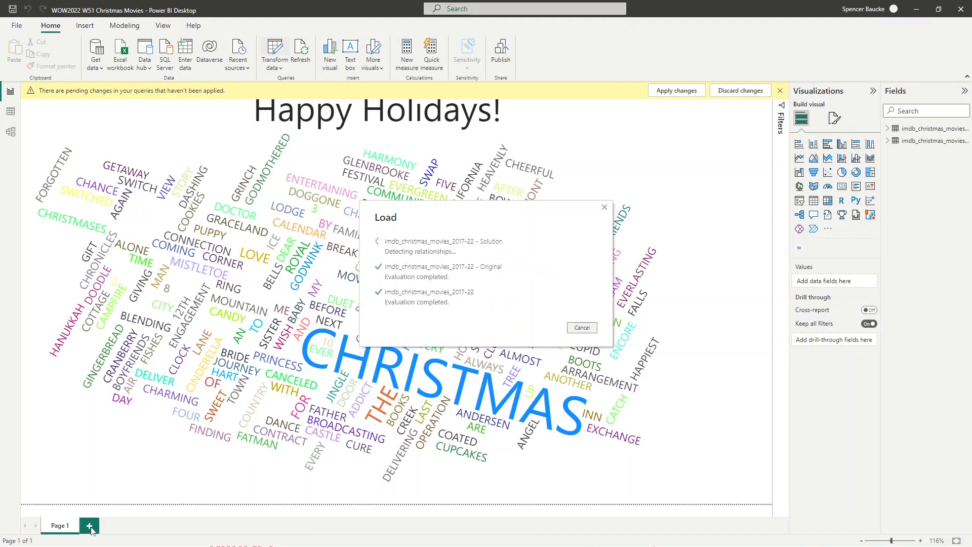
left_click(90, 527)
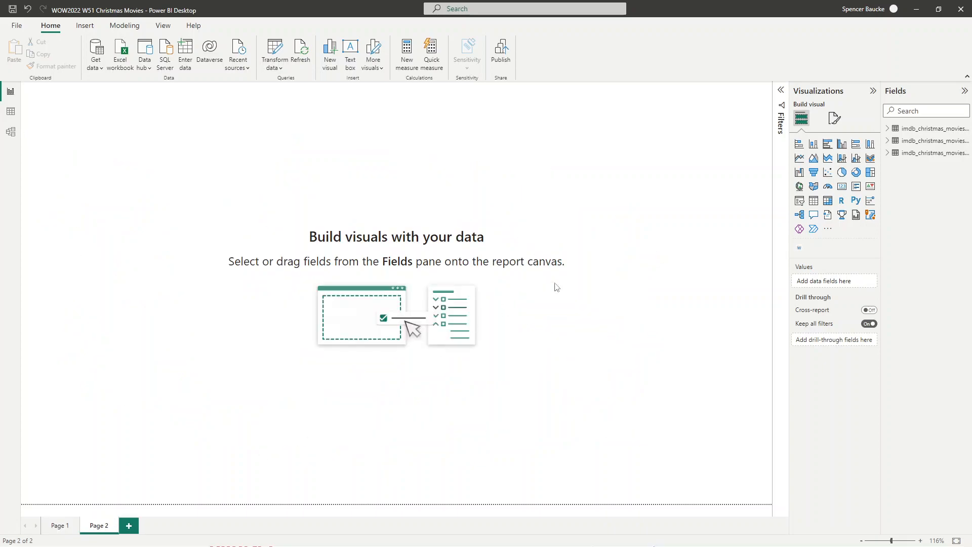
Step: Search the Power BI visuals gallery for "word clou", check the Word Cloud visual's certification, and close the gallery
left_click(829, 231)
left_click(850, 237)
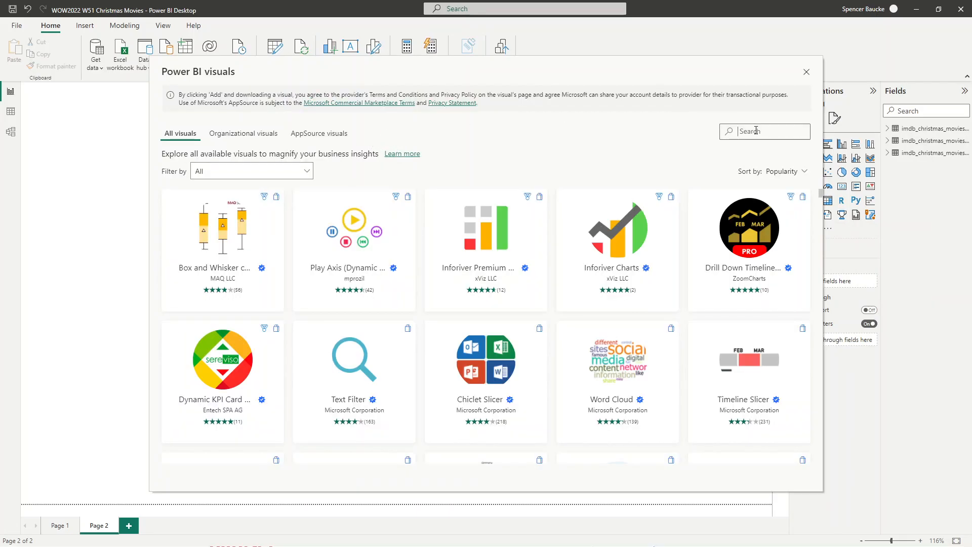
type("word clo")
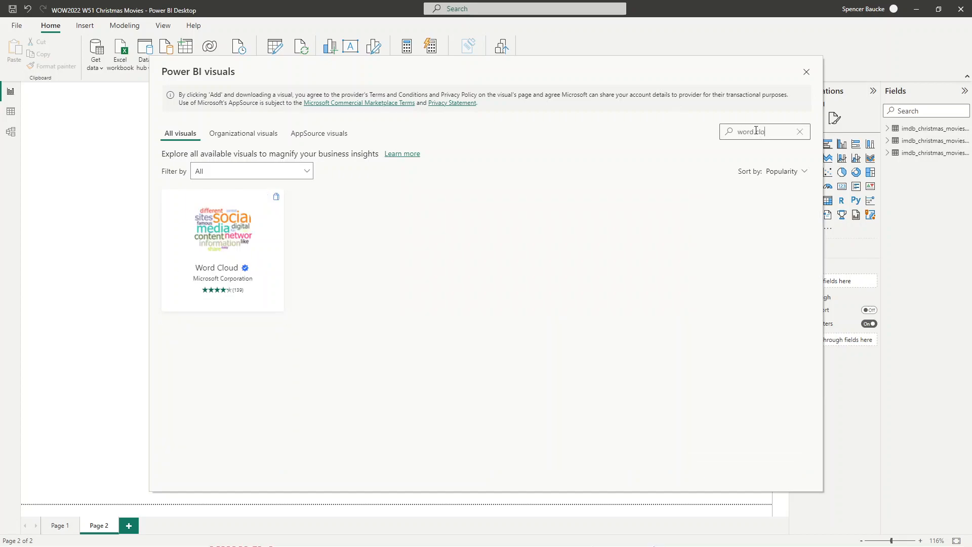
type("u")
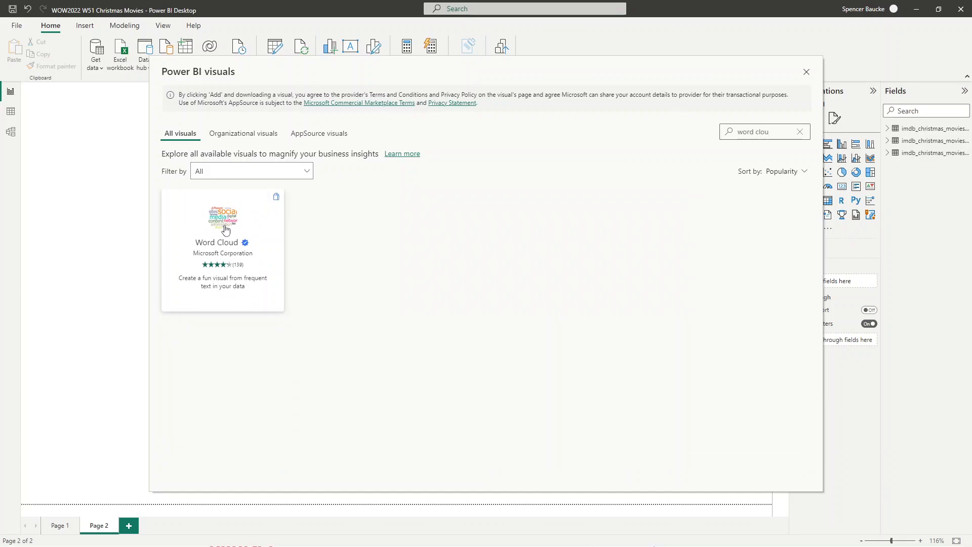
mouse_move(246, 245)
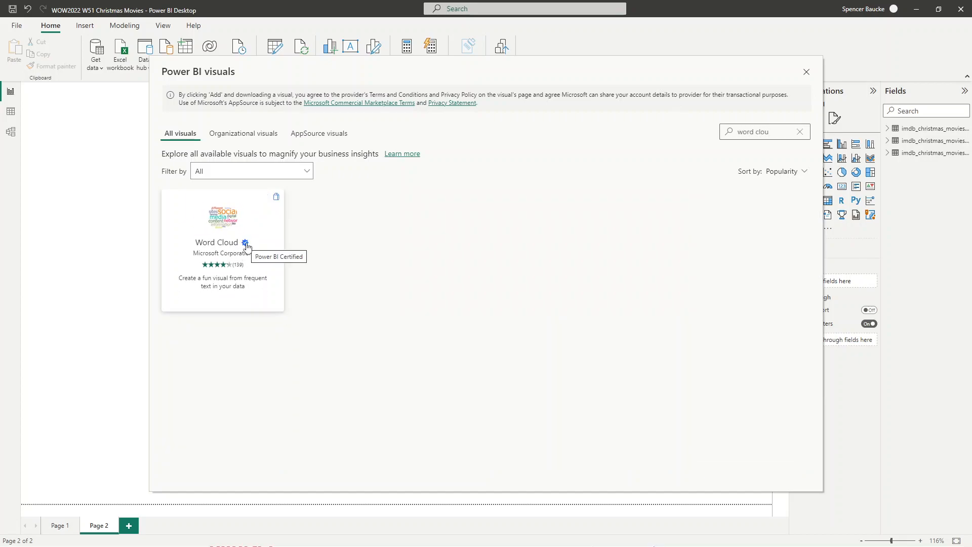
left_click(807, 72)
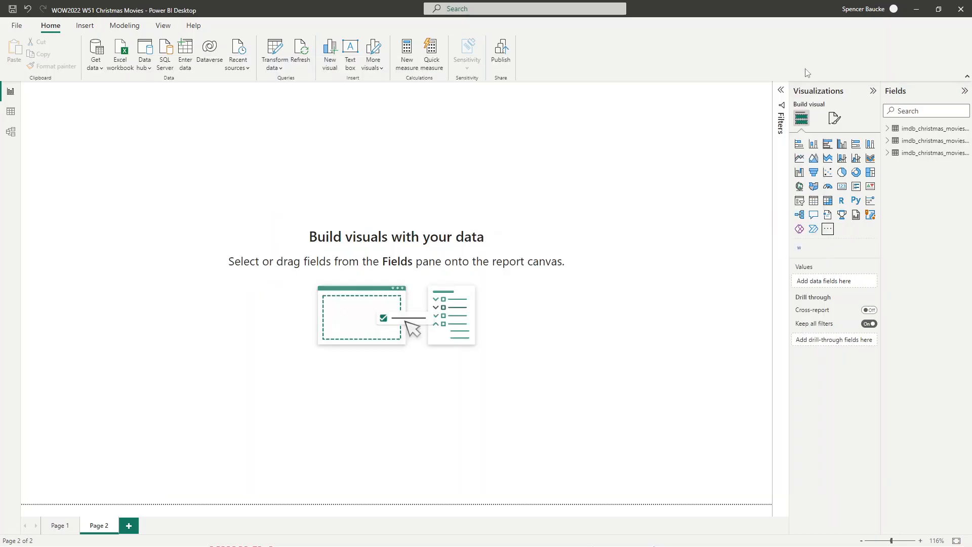
Step: Add a Word Cloud visual to Page 2 with the Solution table's Value field as Category and Word Count as Values
left_click(799, 248)
left_click_drag(176, 186, 256, 251)
left_click_drag(881, 132, 804, 132)
left_click(810, 153)
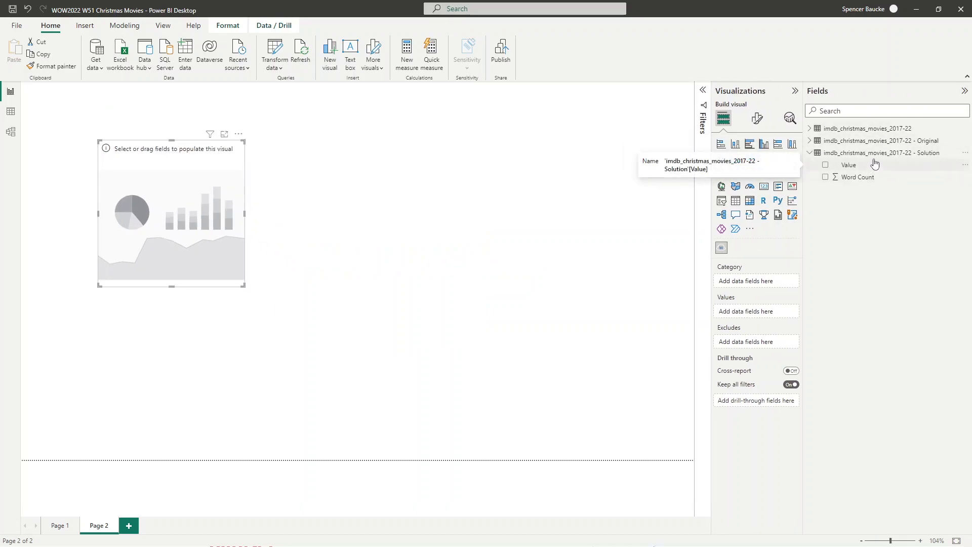
left_click_drag(872, 165, 757, 281)
left_click_drag(864, 179, 760, 312)
Step: Move the word cloud to the page's upper-left corner and enlarge it to fill the whole page
left_click_drag(242, 284, 633, 440)
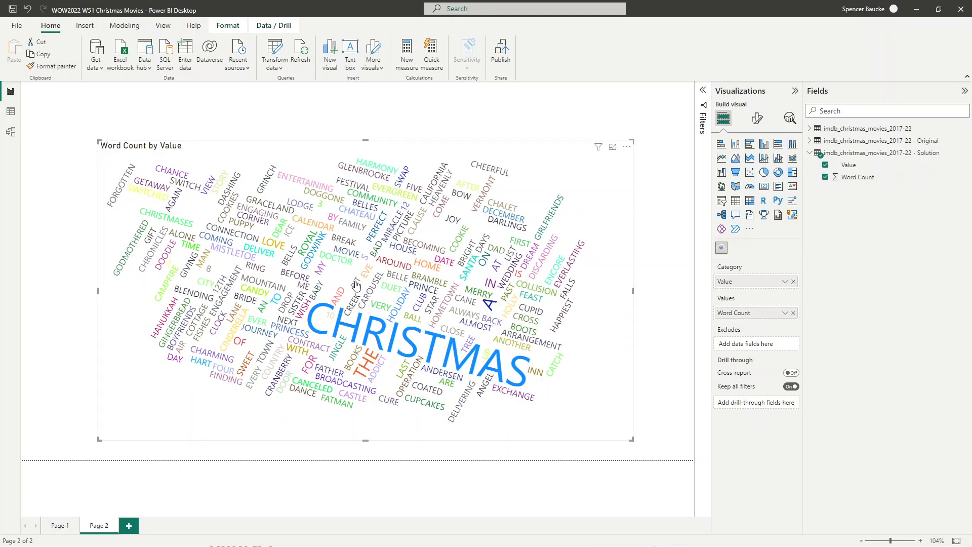
left_click_drag(550, 147, 475, 83)
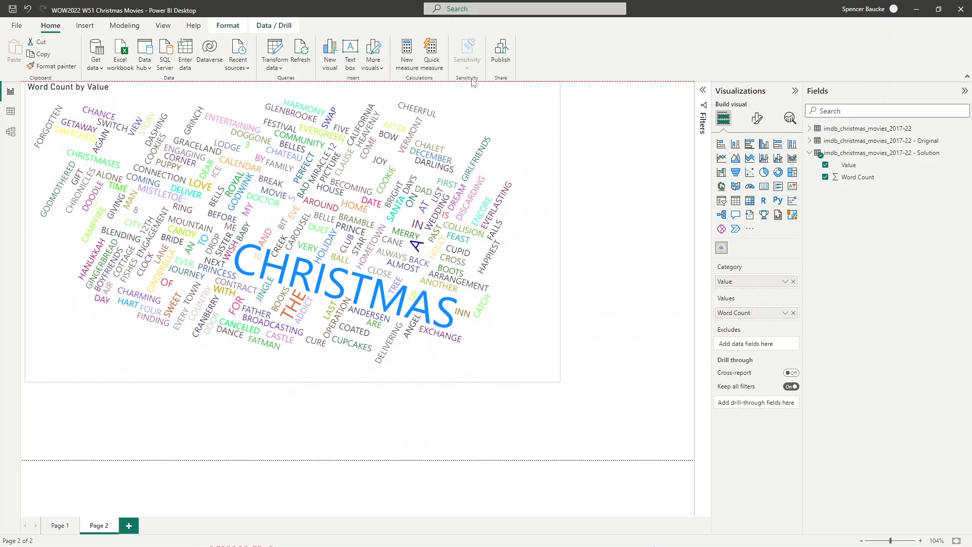
left_click_drag(560, 382, 696, 484)
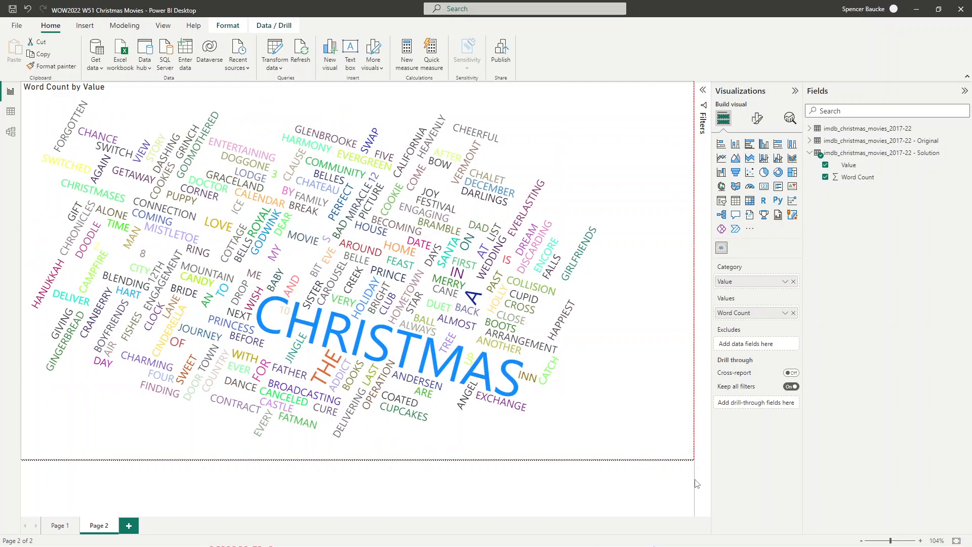
Step: Replace the word cloud's title text with "Happy Holidays!" in its general formatting options
left_click(765, 119)
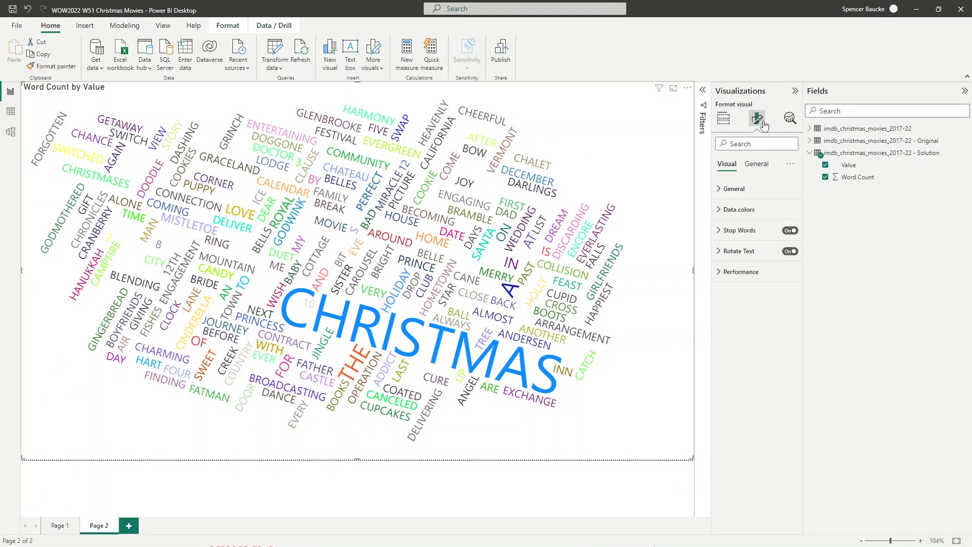
left_click(757, 164)
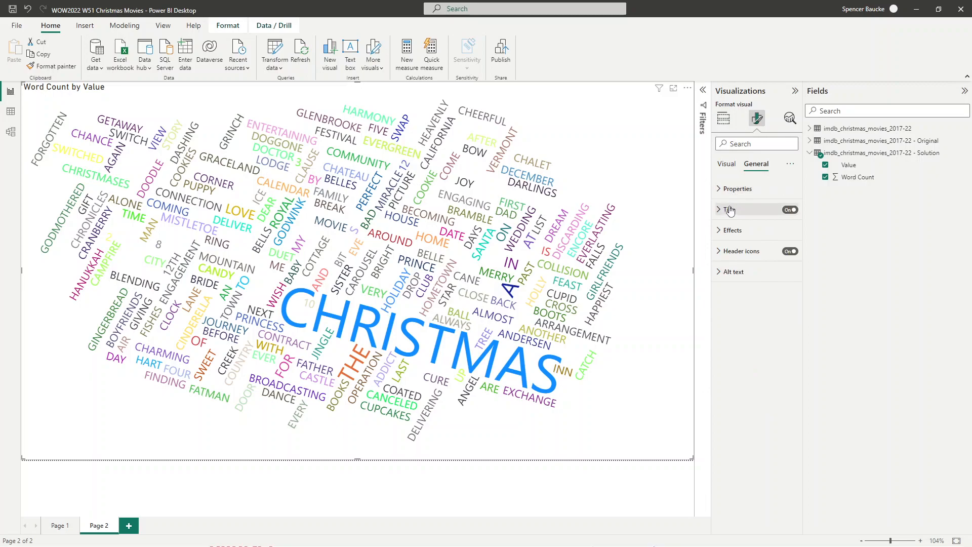
left_click(730, 210)
left_click(751, 239)
type("Hap")
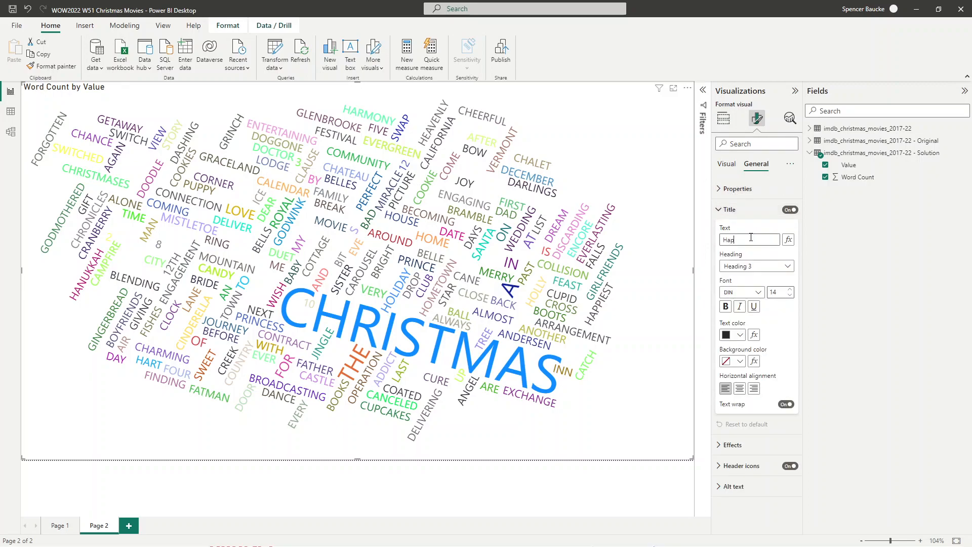
type("py Holidays!")
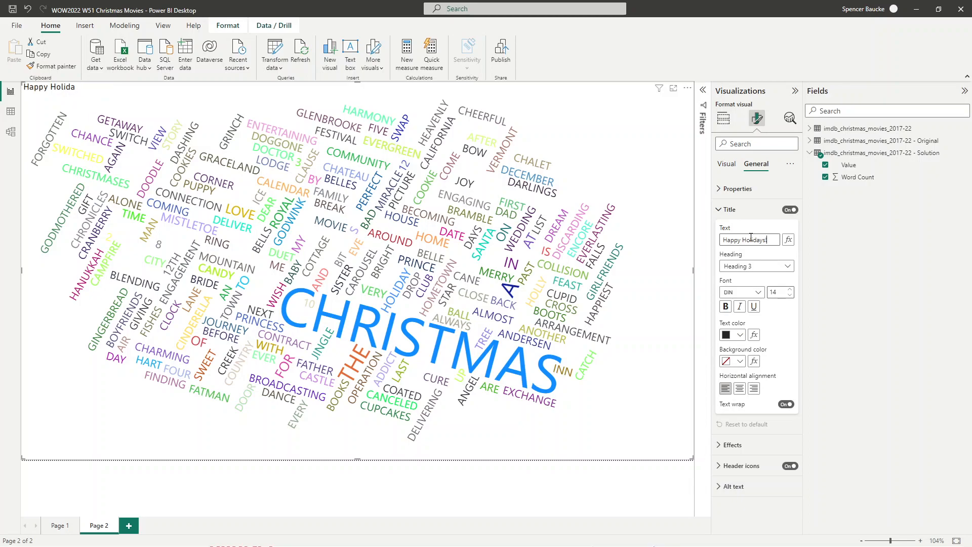
Step: Center the word cloud's title, set its font size to 30, and make it bold
left_click(740, 388)
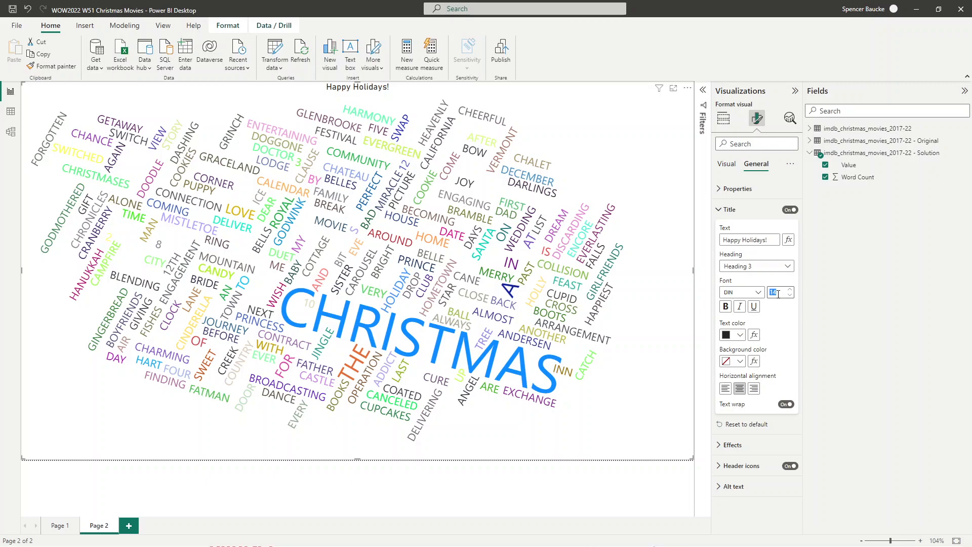
type("30")
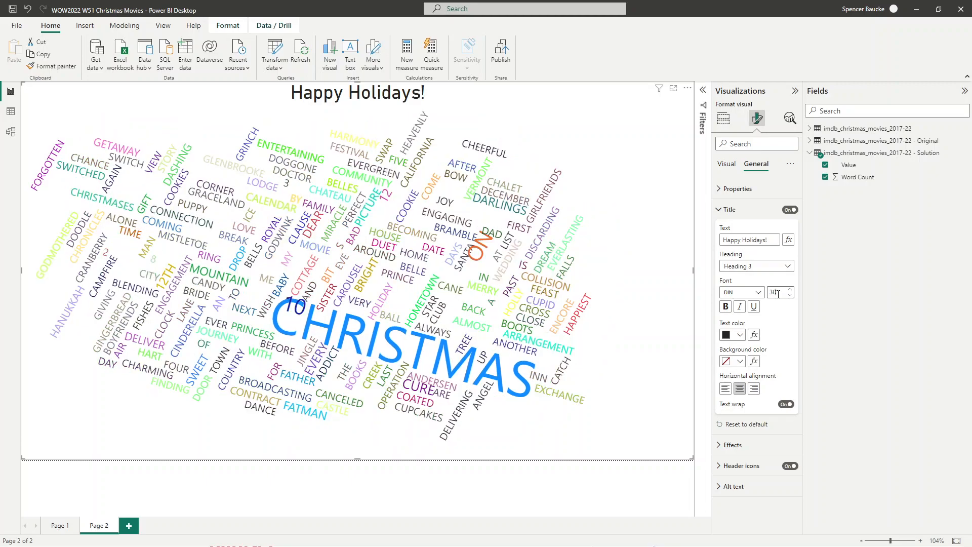
left_click(729, 308)
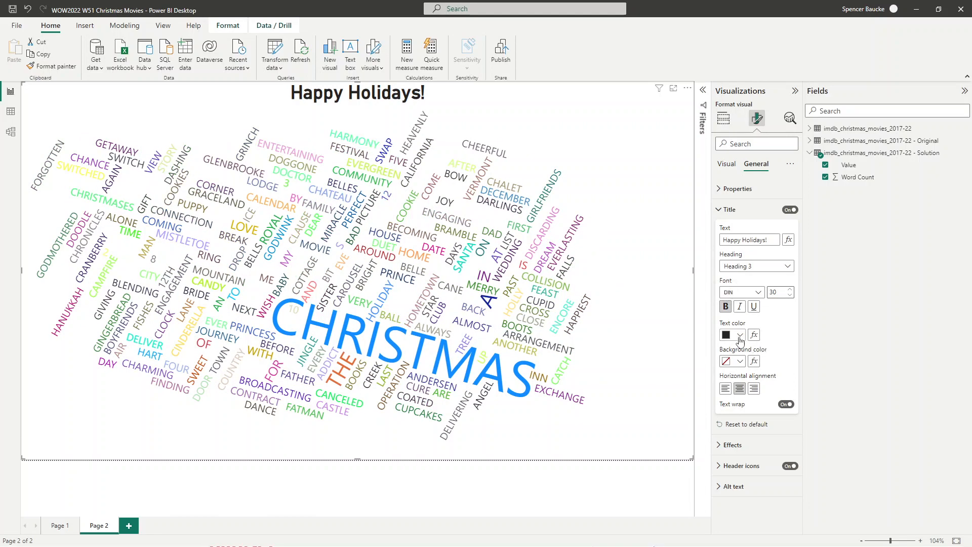
Step: Deselect the word cloud, collapse the visualization settings to give the page more room, and save the report
left_click(458, 471)
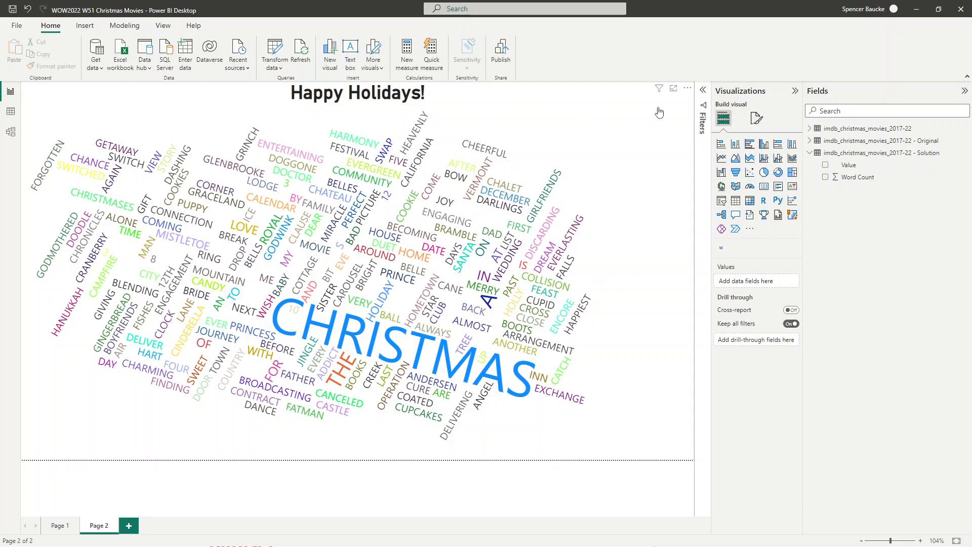
left_click(795, 92)
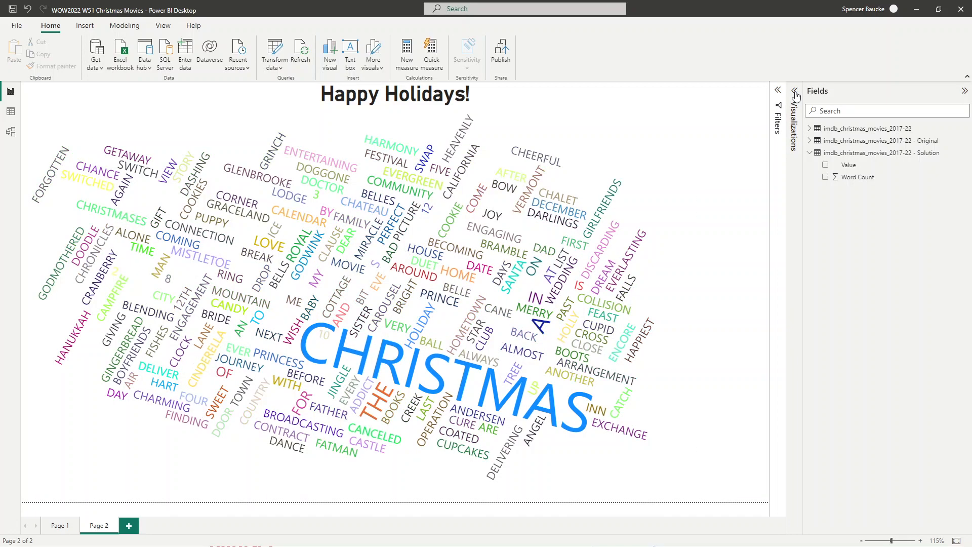
left_click(12, 8)
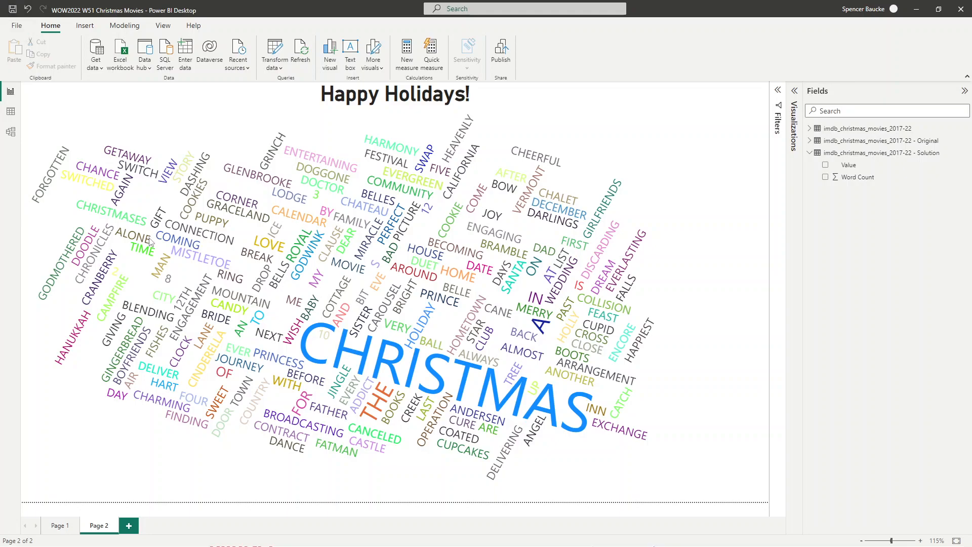